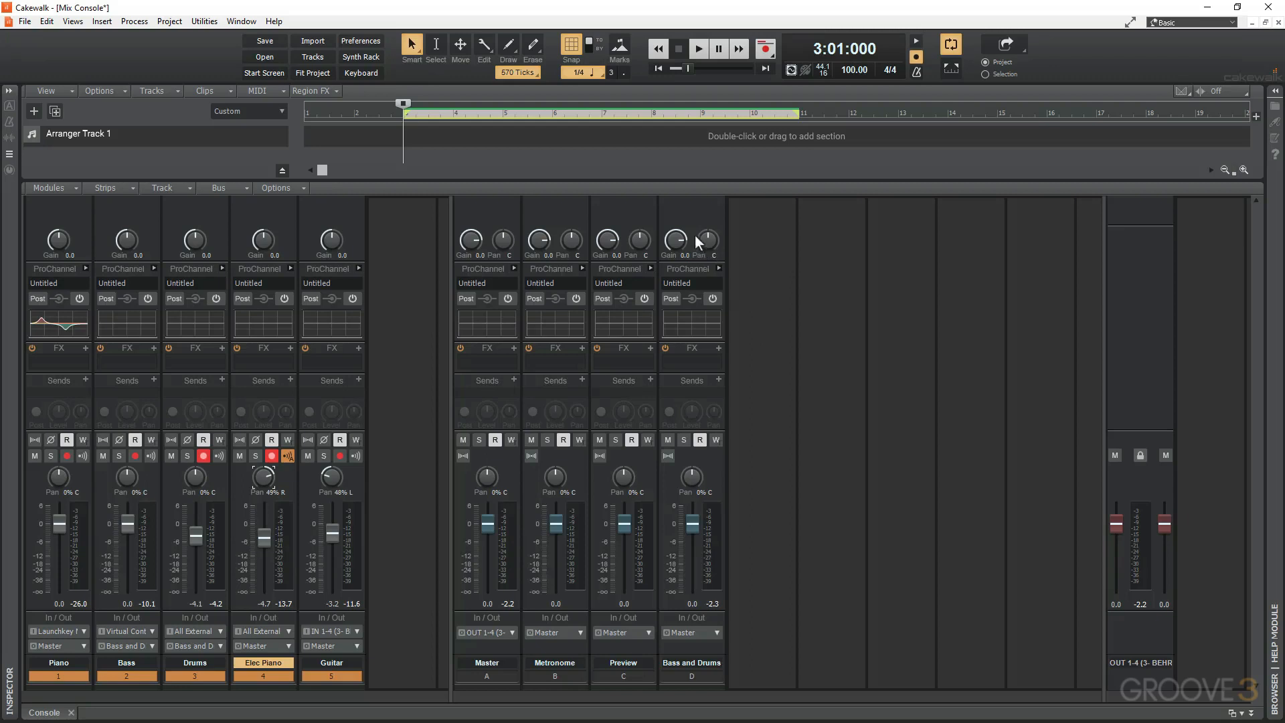
Solo the Piano track, play the looped section to hear it, and stop playback.
{"action": "mouse_move", "coordinate": [676, 241]}
{"action": "key", "text": "space"}
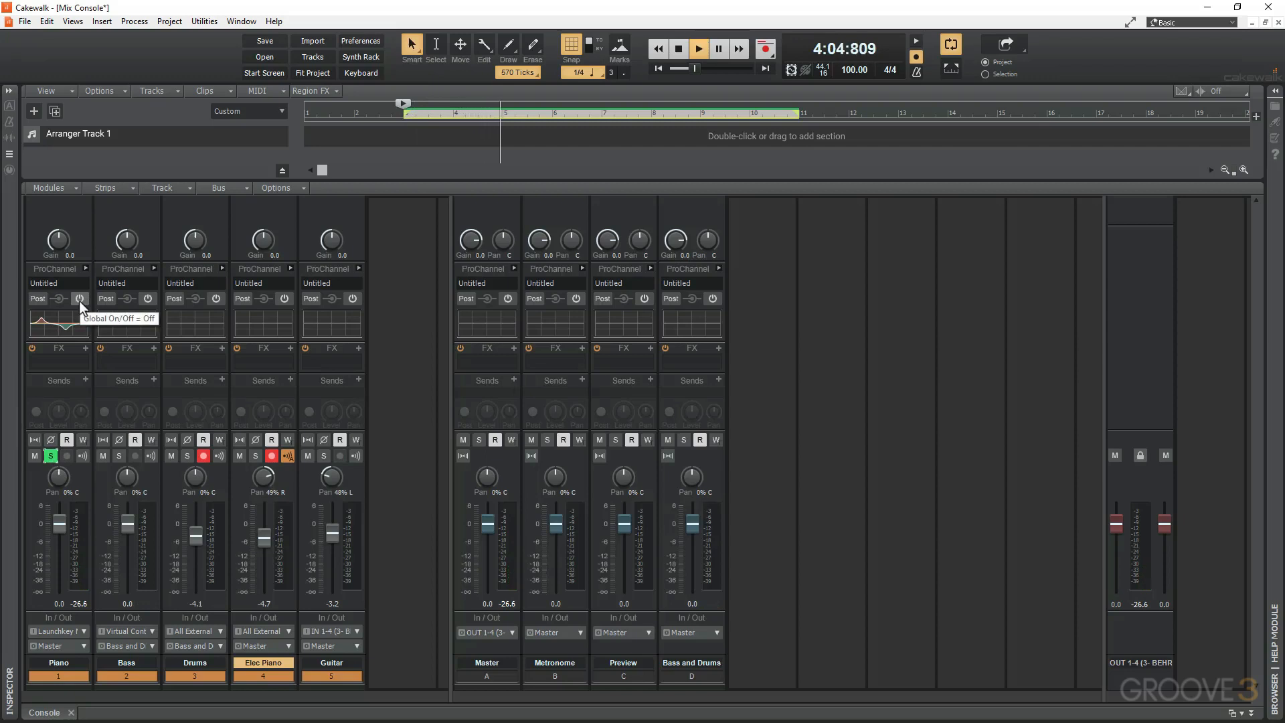
{"action": "key", "text": "space"}
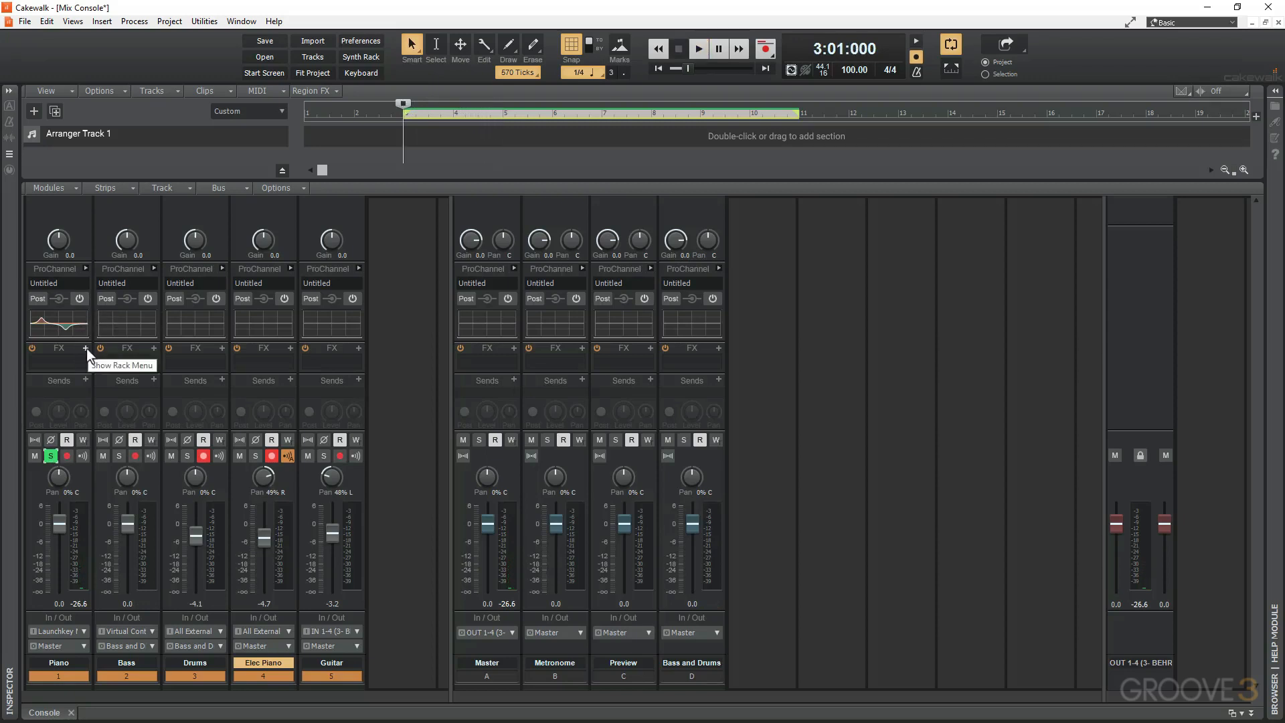
Insert the Cakewalk Sonitus Delay in the Piano track's FX rack and move its window to the middle of the console.
{"action": "left_click", "coordinate": [86, 348]}
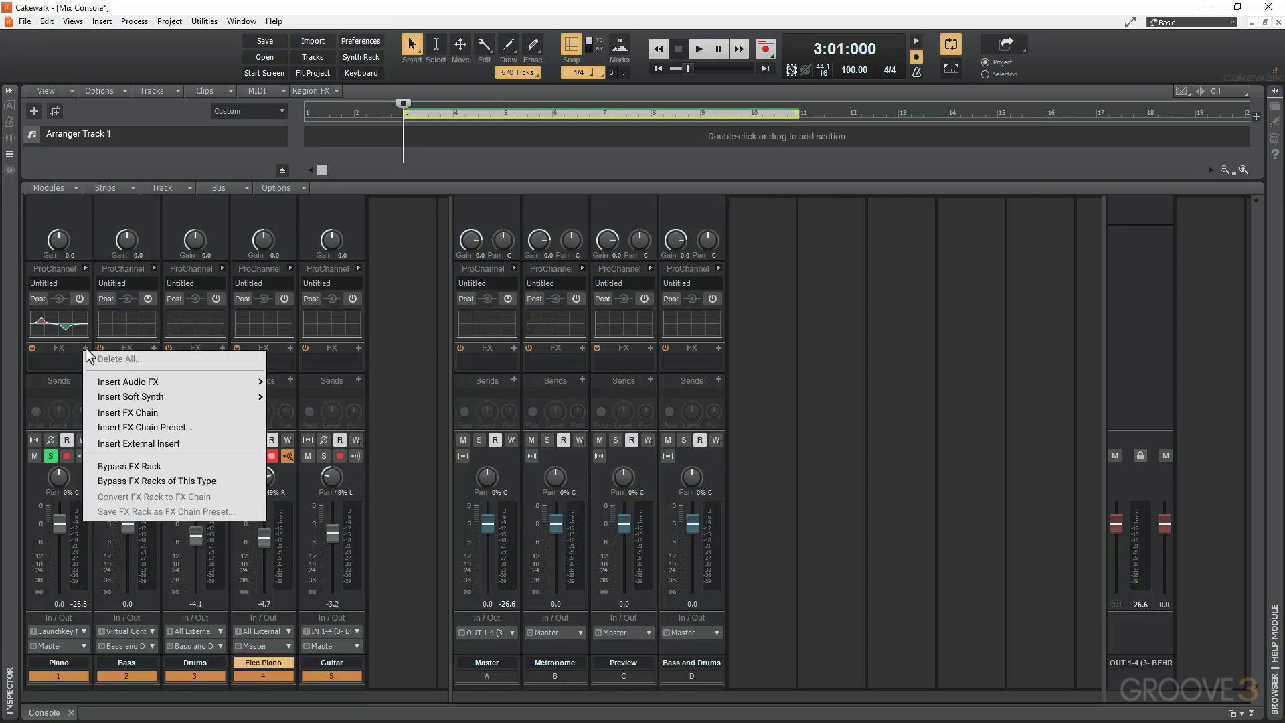
{"action": "mouse_move", "coordinate": [127, 380]}
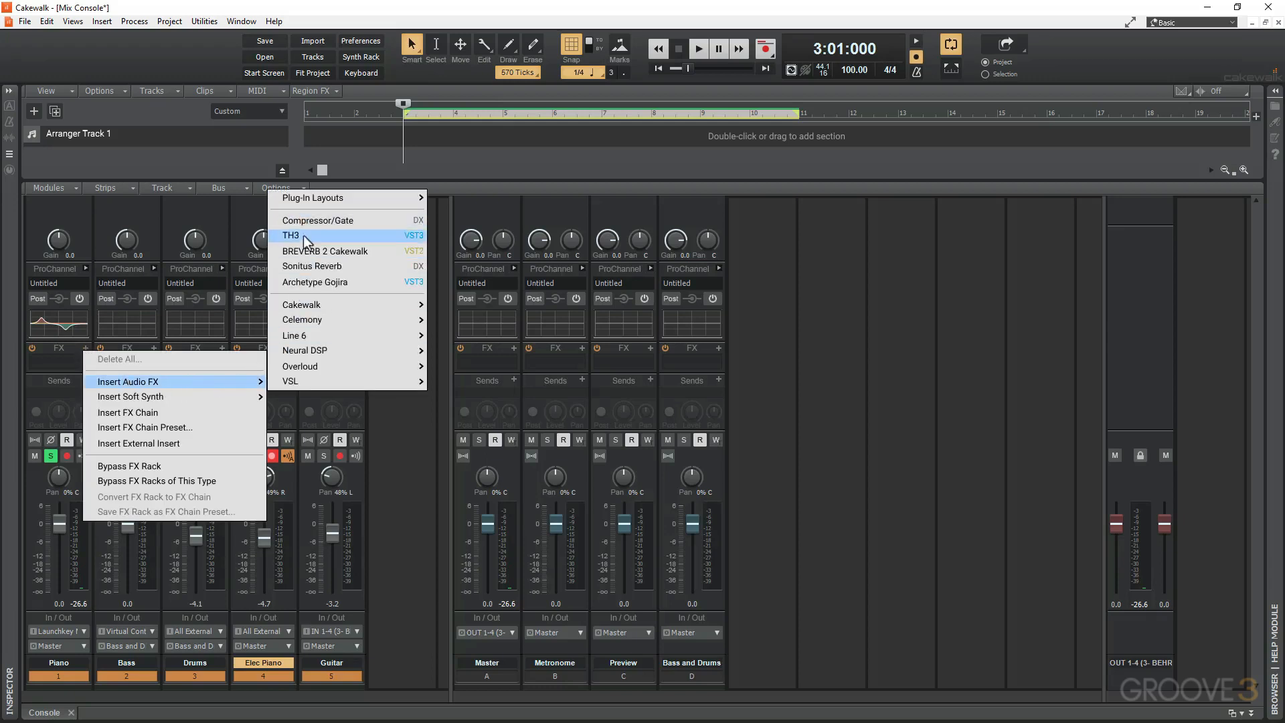
{"action": "mouse_move", "coordinate": [314, 305]}
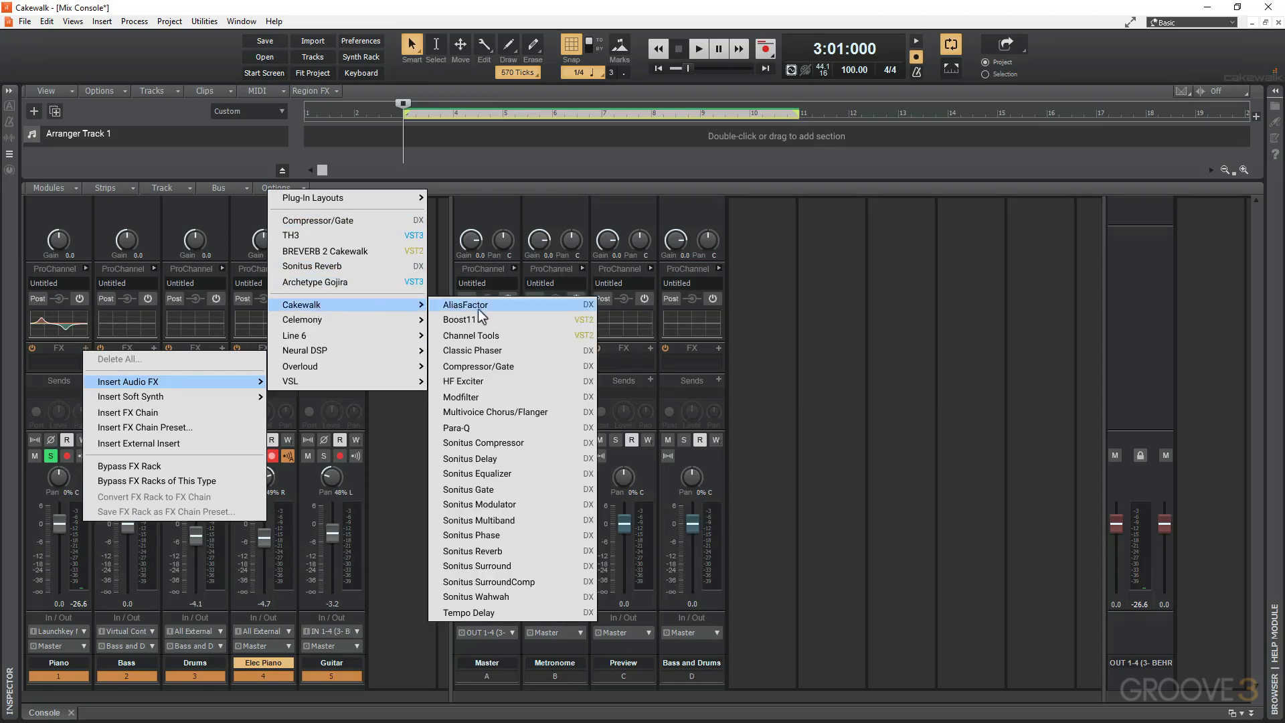
{"action": "left_click", "coordinate": [472, 461]}
{"action": "left_click_drag", "start_coordinate": [183, 11], "coordinate": [531, 234]}
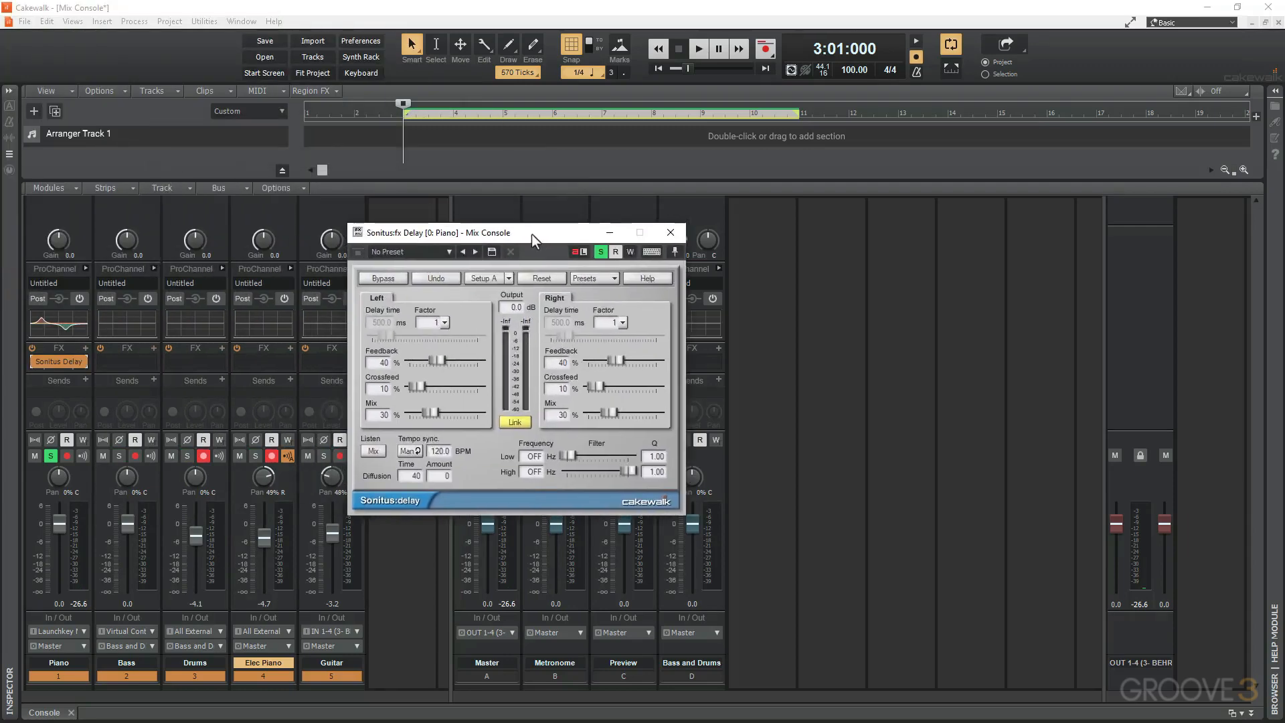
During playback, set the Sonitus Delay's mix to 37%, feedback to 29% and low filter frequency to 94 Hz, and close its window.
{"action": "key", "text": "space"}
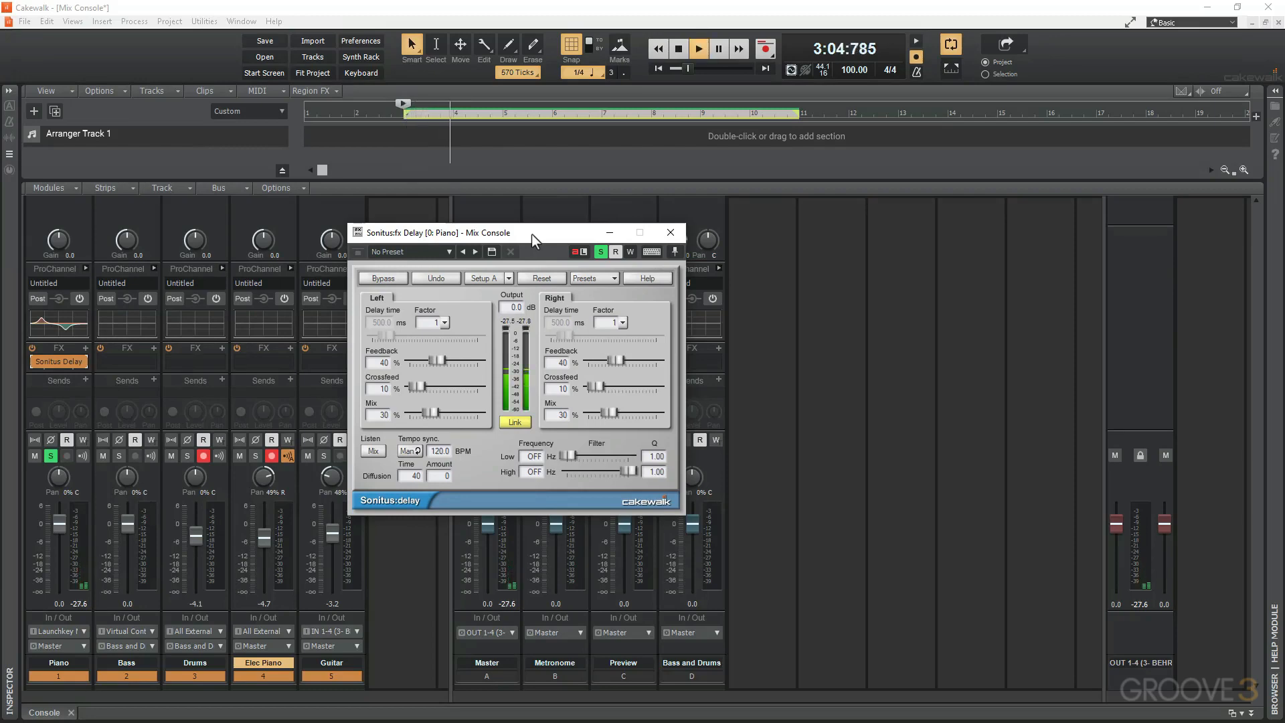
{"action": "left_click", "coordinate": [611, 409]}
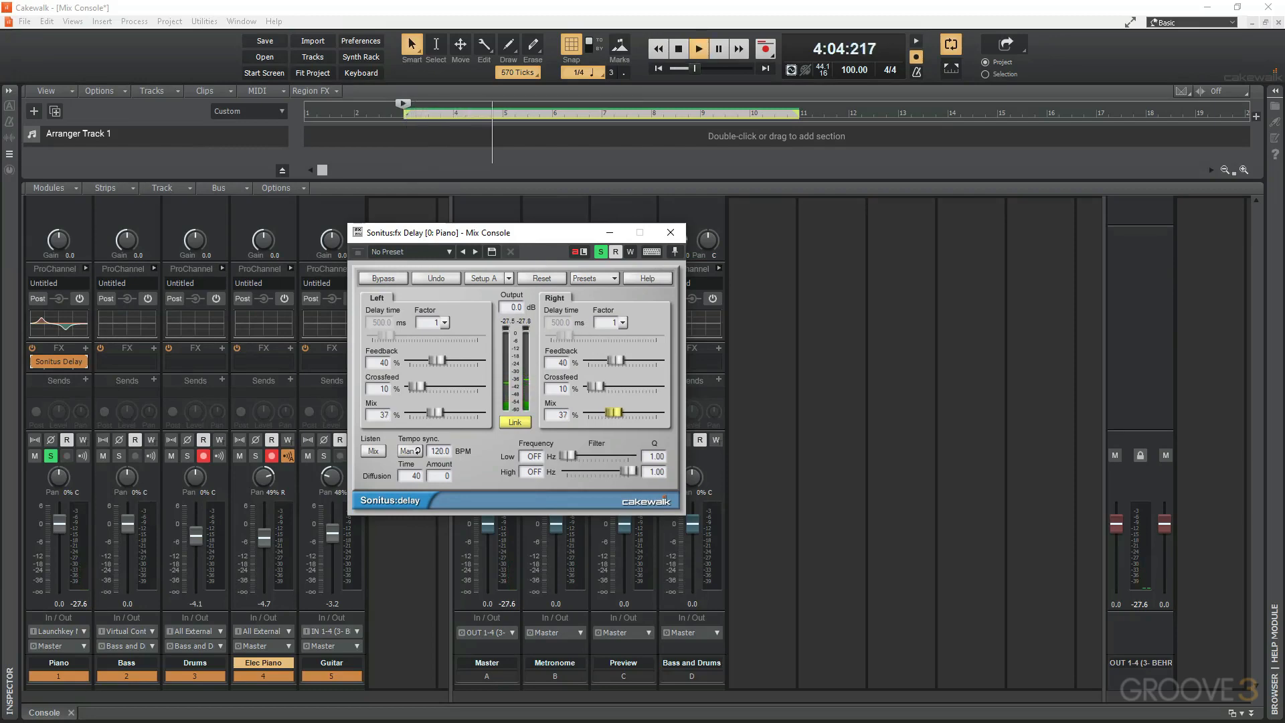
{"action": "left_click_drag", "start_coordinate": [617, 360], "coordinate": [608, 360]}
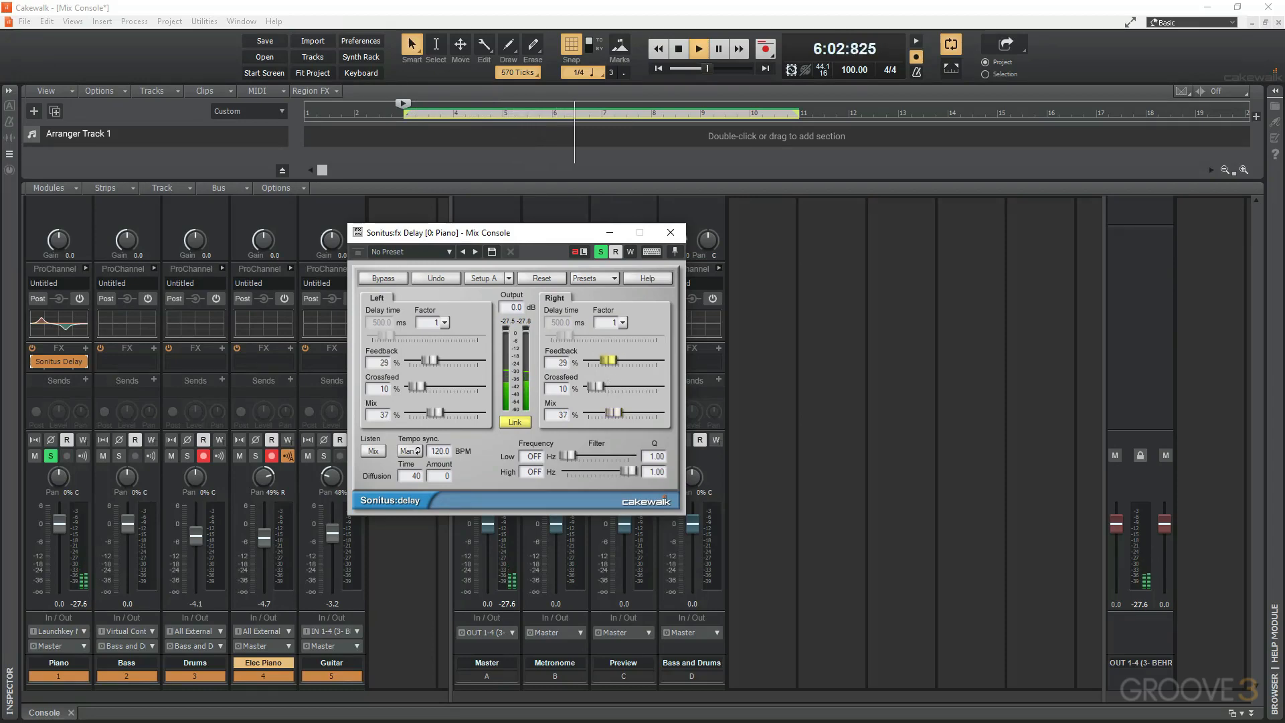
{"action": "left_click_drag", "start_coordinate": [563, 457], "coordinate": [581, 457]}
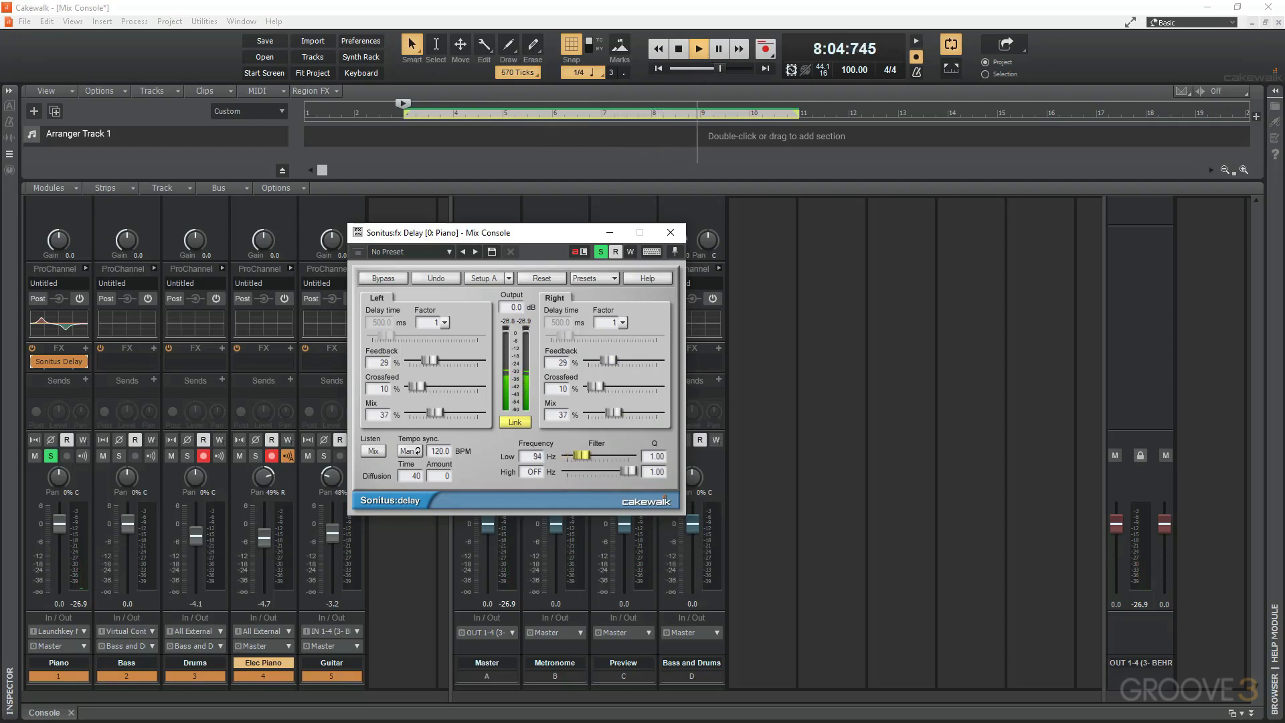
{"action": "left_click", "coordinate": [671, 232]}
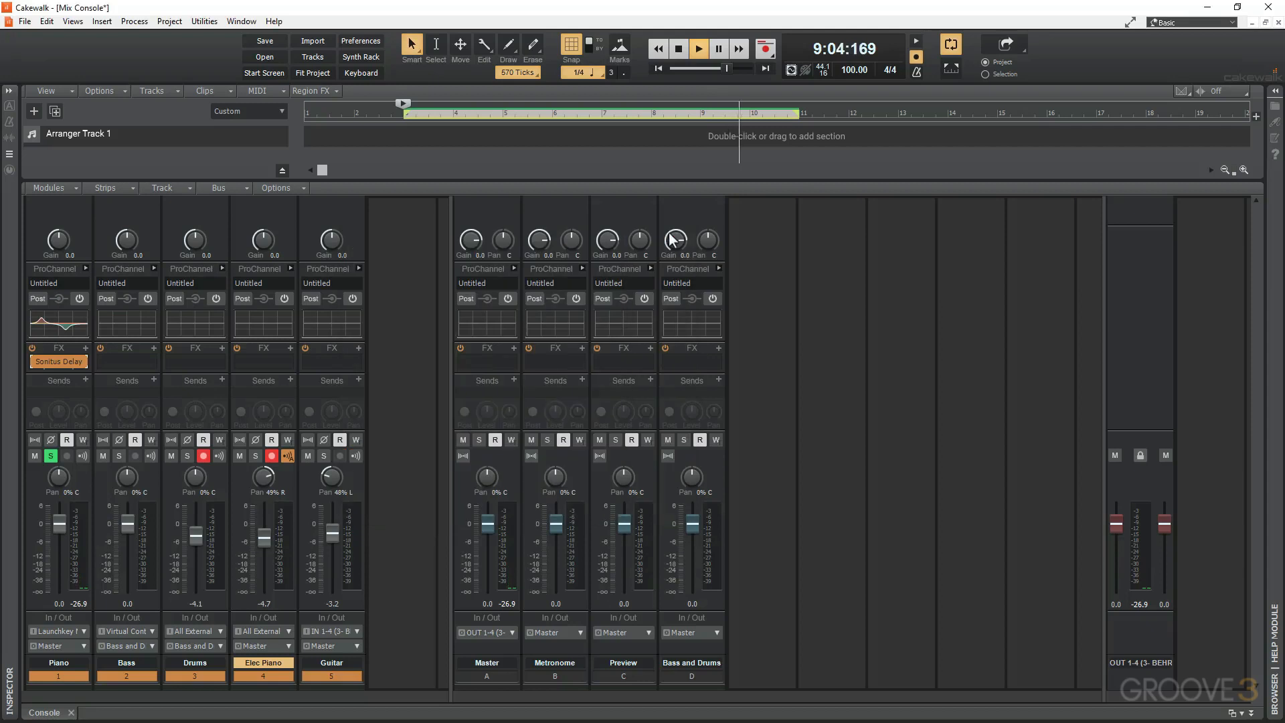
Bypass and re-enable the Piano's Sonitus Delay during playback to compare the sound, and stop playback.
{"action": "left_click", "coordinate": [35, 361]}
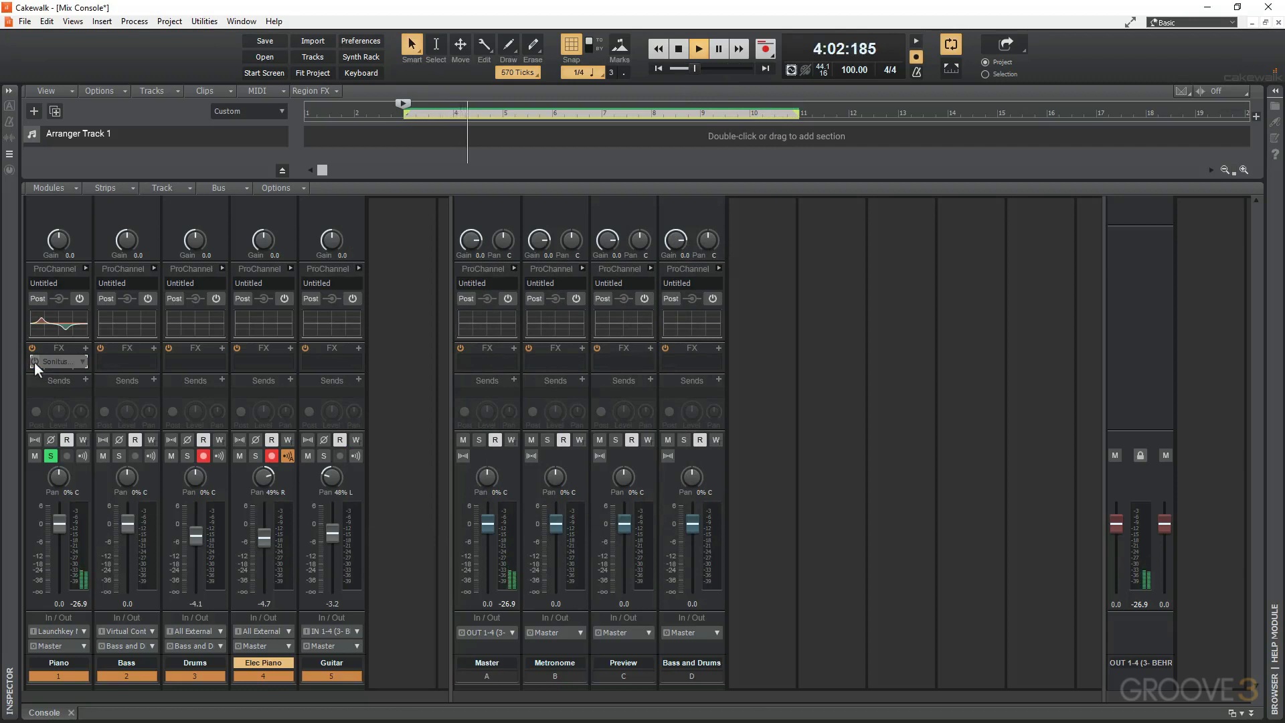
{"action": "left_click", "coordinate": [34, 361]}
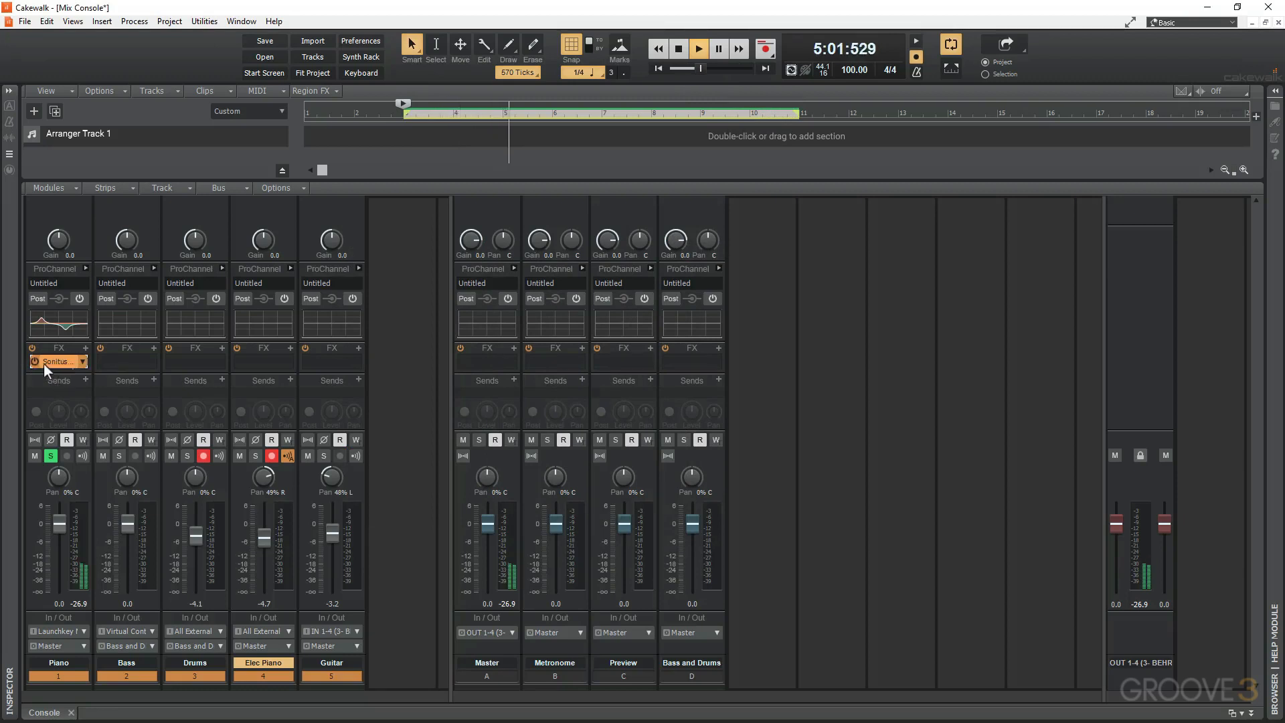
{"action": "key", "text": "space"}
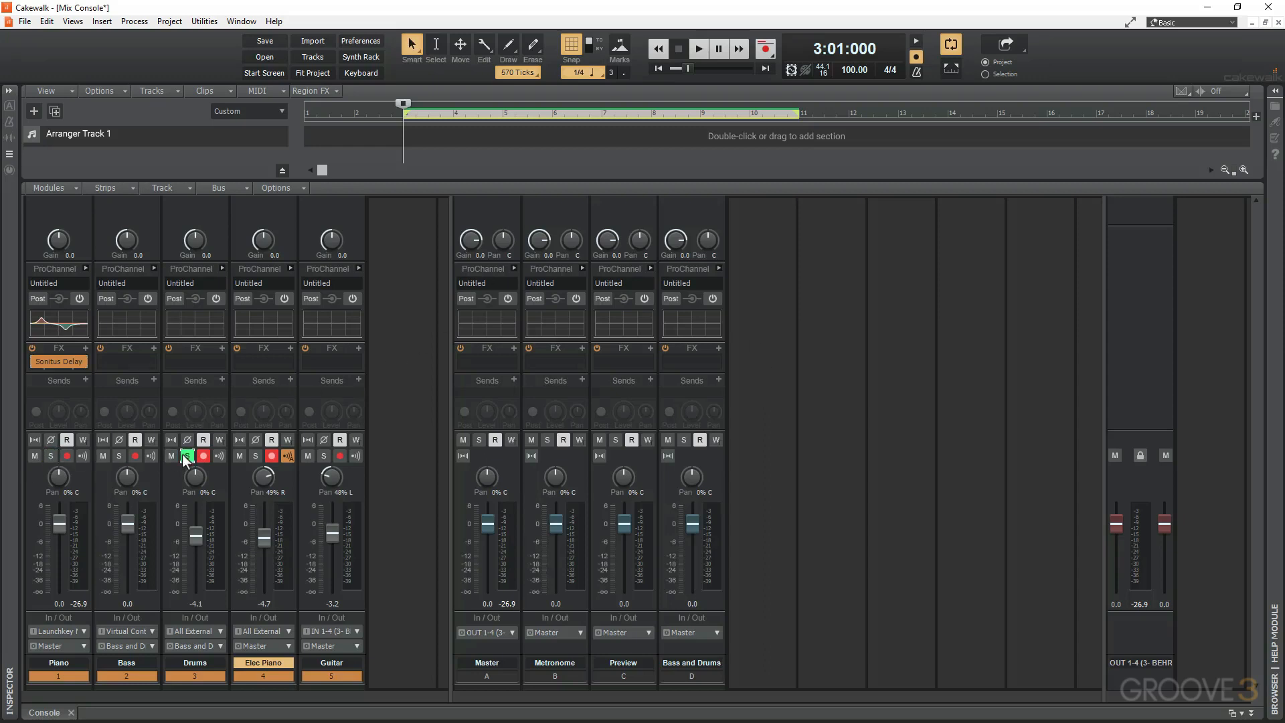
{"action": "left_click", "coordinate": [202, 380]}
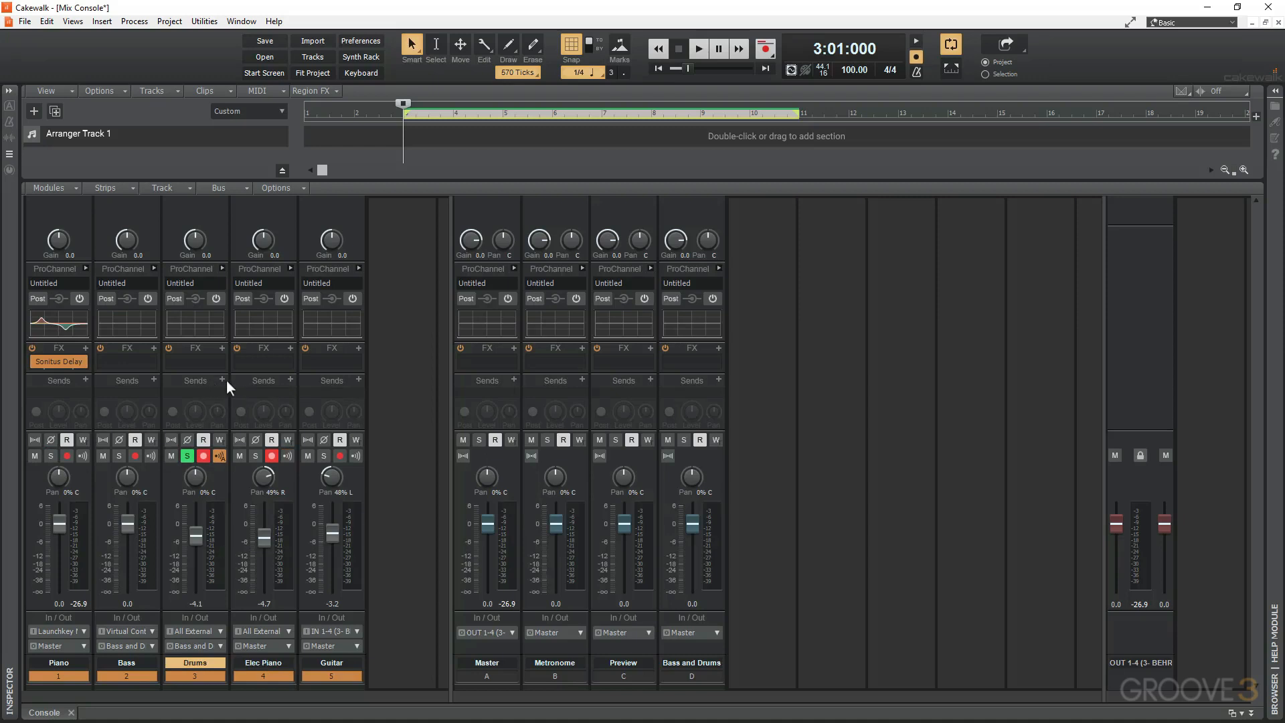
{"action": "left_click", "coordinate": [222, 380]}
{"action": "left_click", "coordinate": [764, 368]}
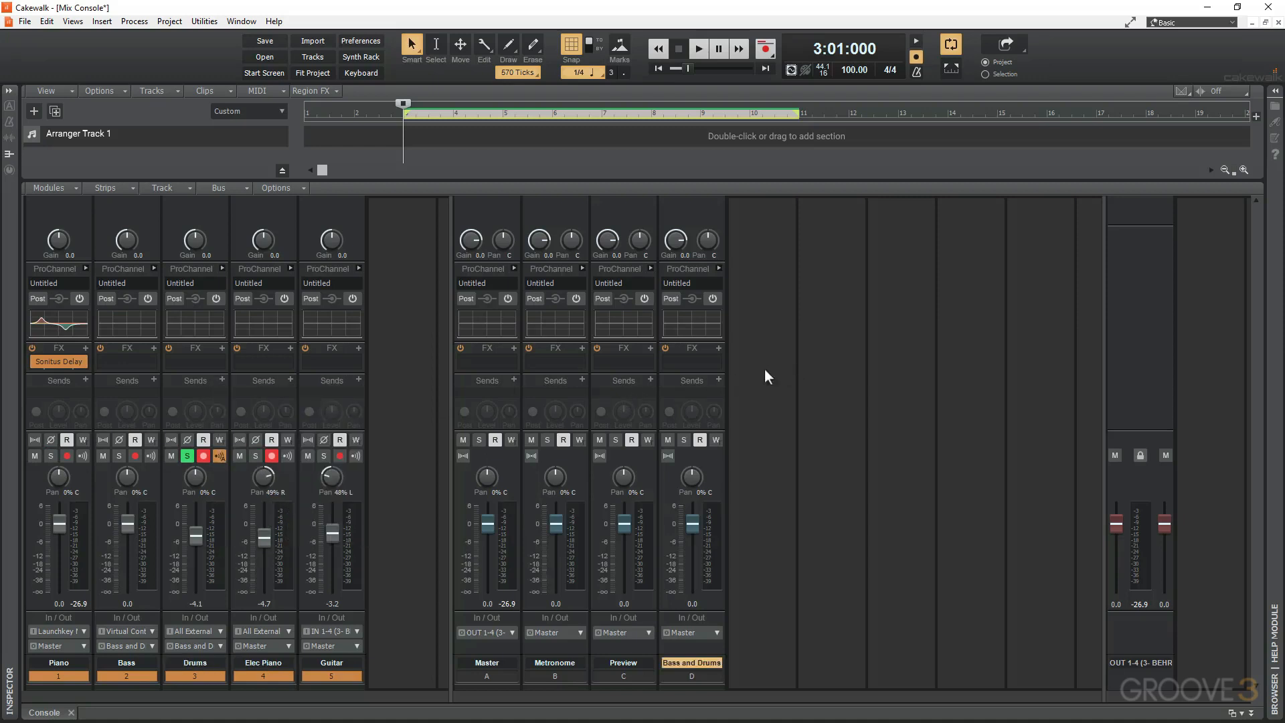
{"action": "right_click", "coordinate": [764, 369]}
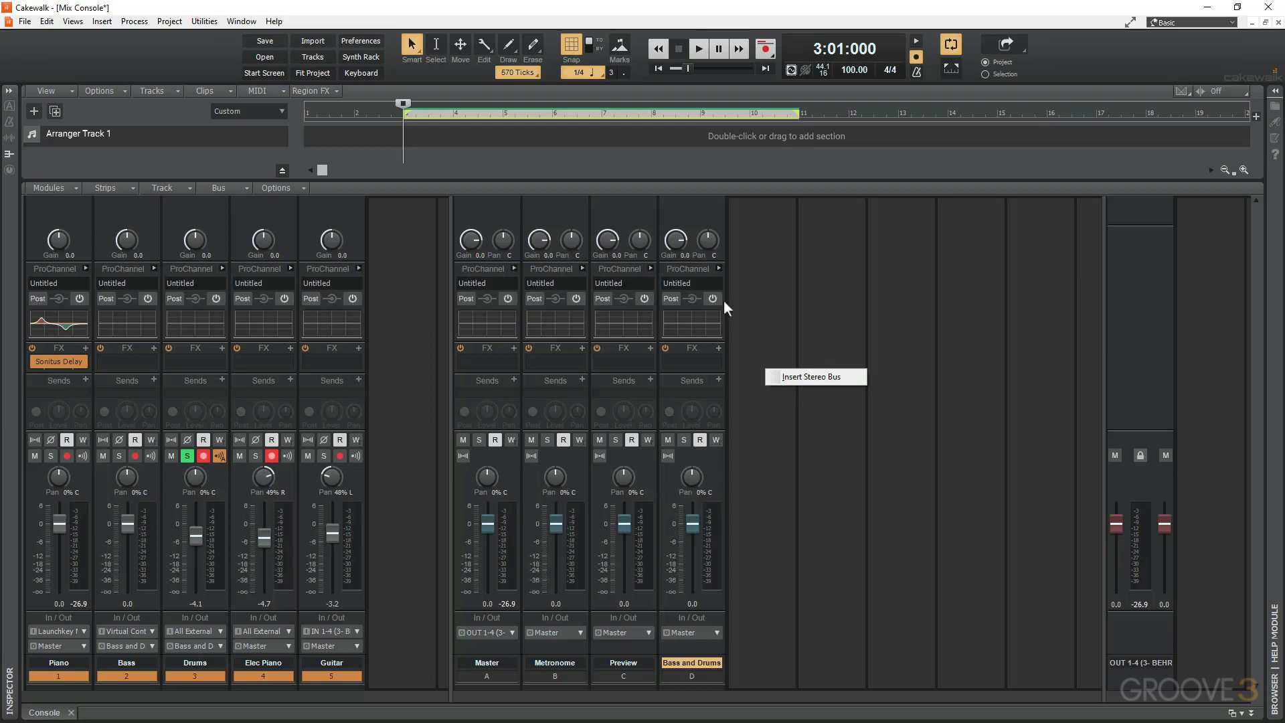
{"action": "left_click", "coordinate": [200, 375]}
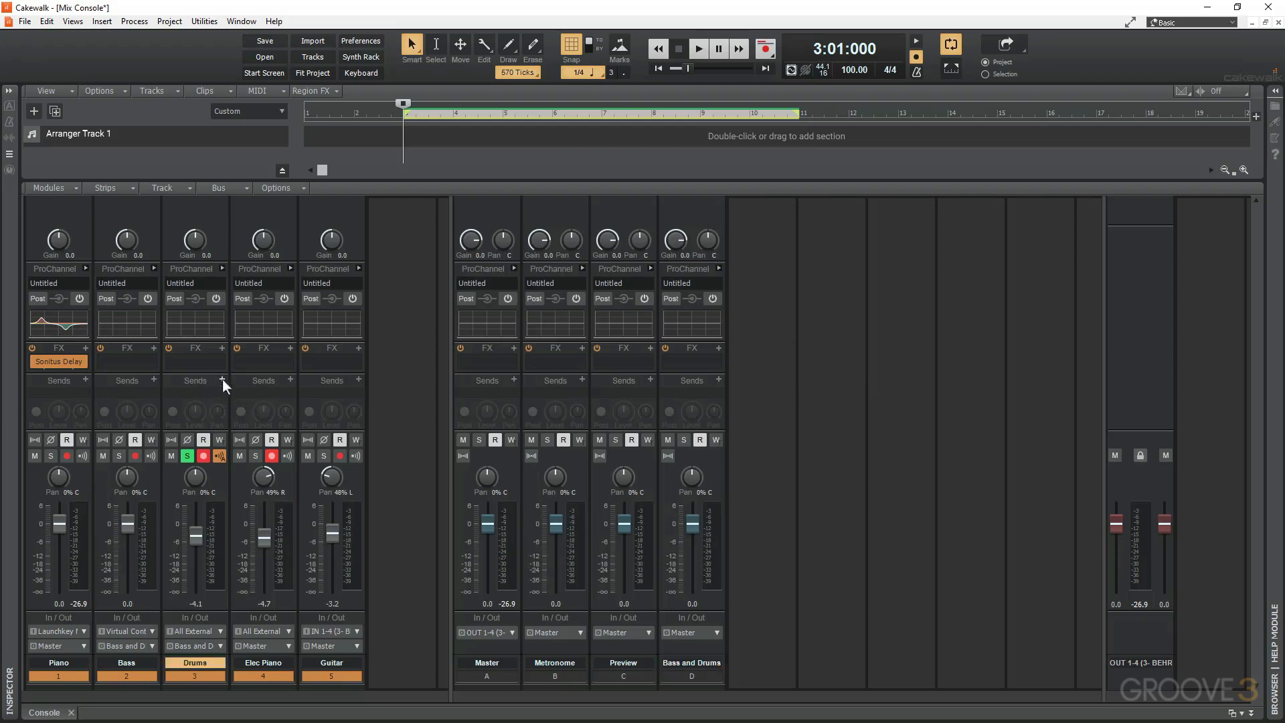
Open the Insert Send Assistant for the Drums track and choose a new bus that outputs to Master.
{"action": "left_click", "coordinate": [223, 379]}
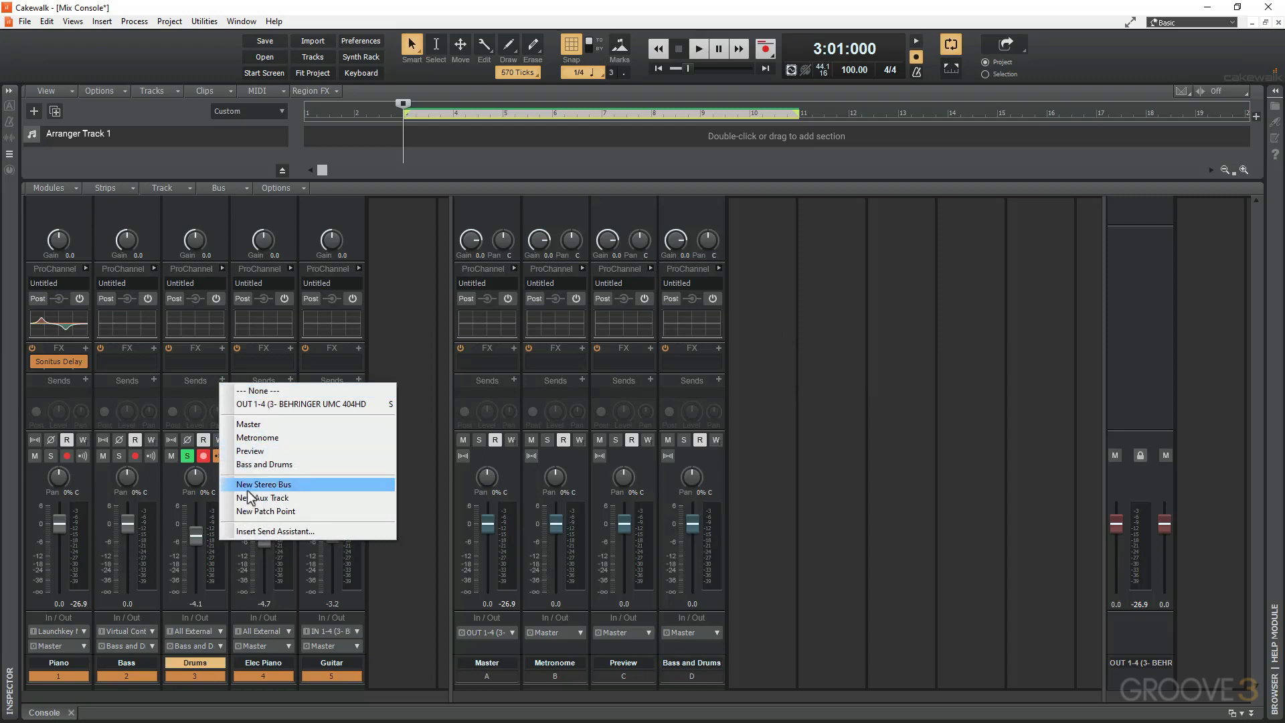
{"action": "left_click", "coordinate": [265, 529]}
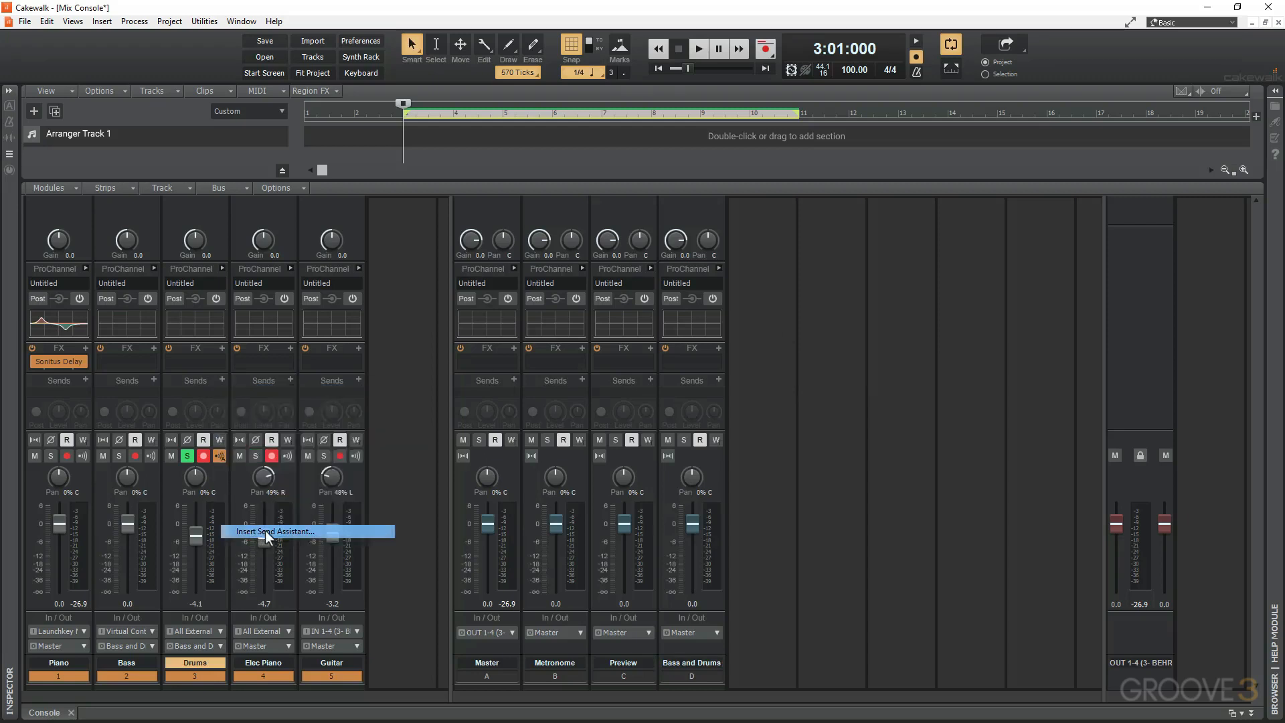
{"action": "left_click_drag", "start_coordinate": [323, 394], "coordinate": [451, 333]}
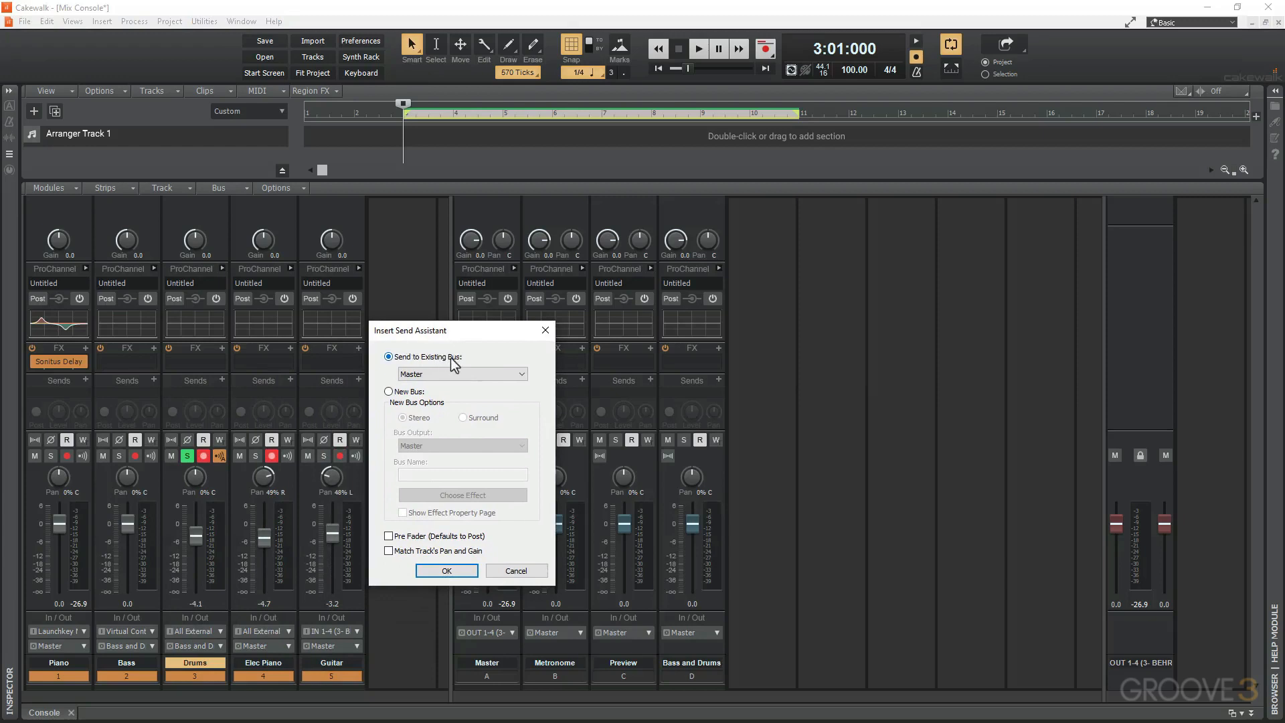
{"action": "left_click", "coordinate": [459, 375]}
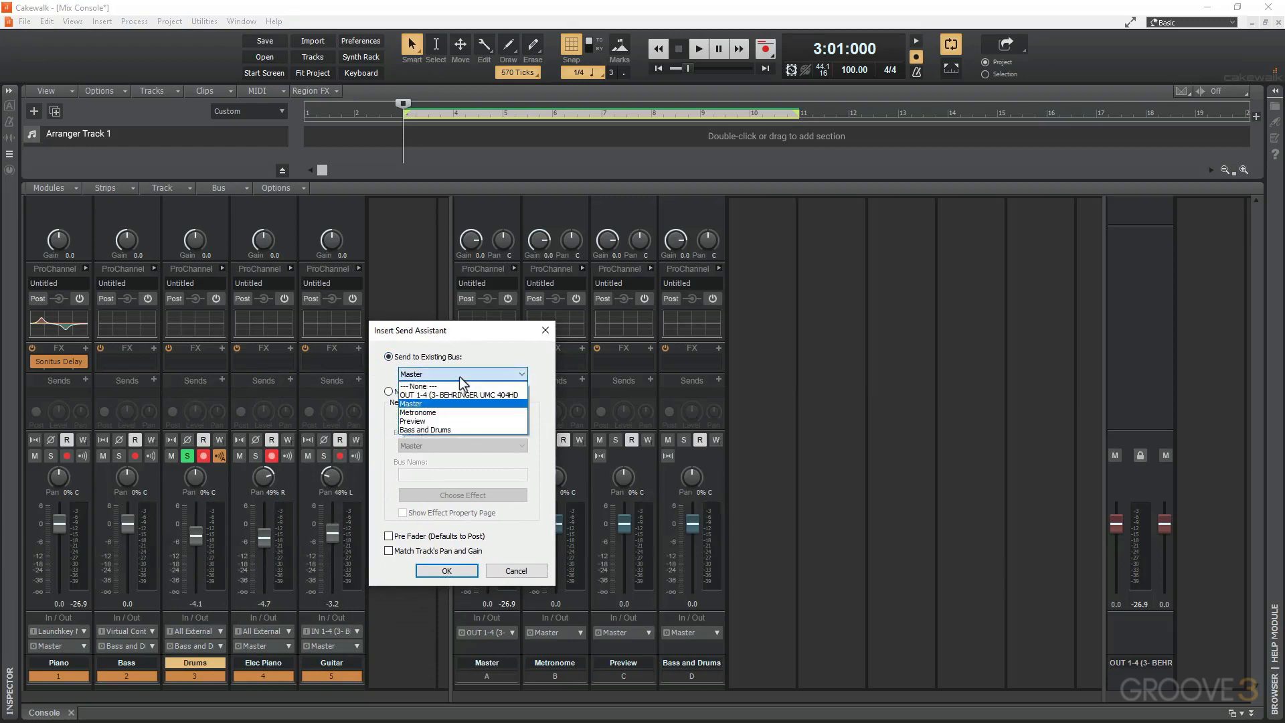
{"action": "left_click", "coordinate": [379, 374]}
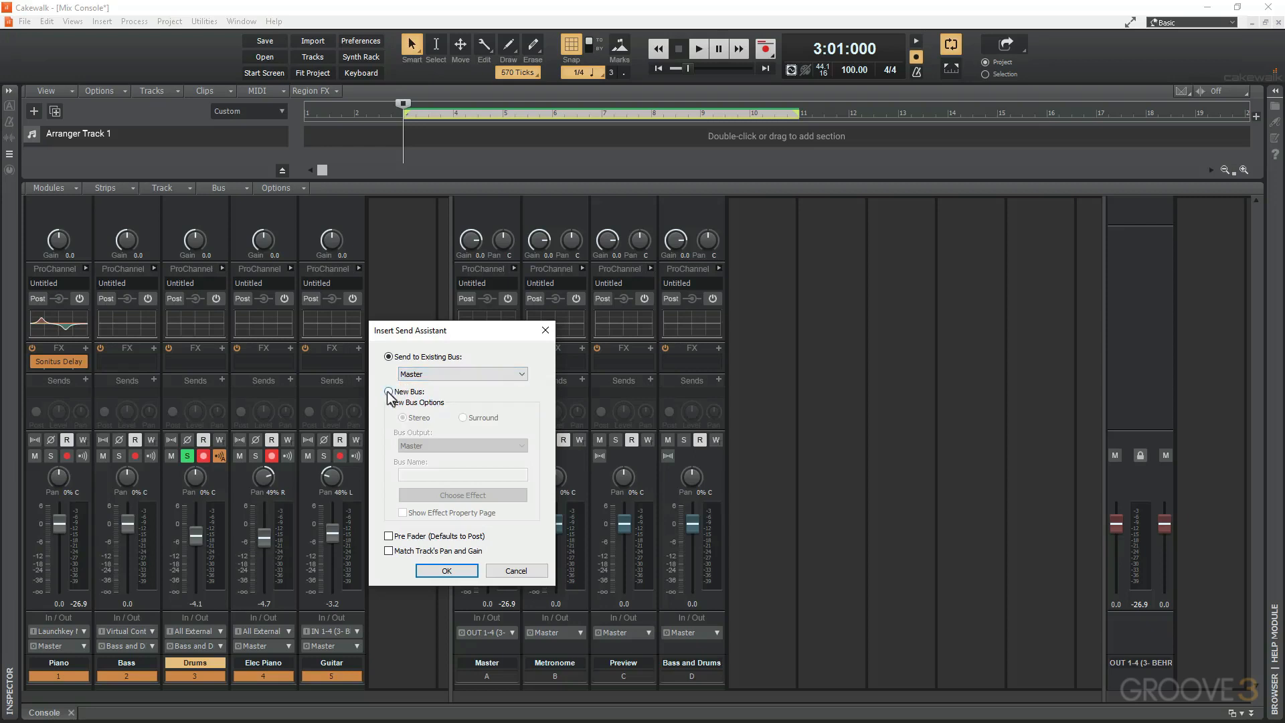
{"action": "left_click", "coordinate": [388, 392]}
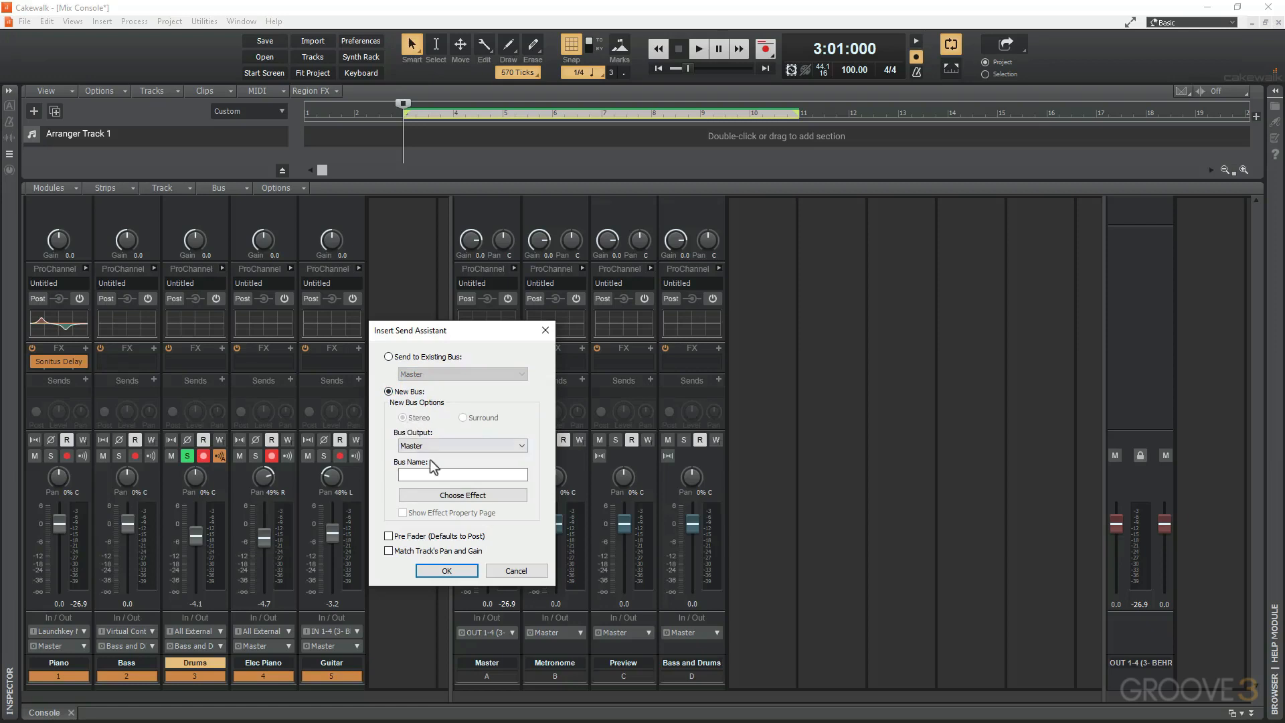
{"action": "left_click", "coordinate": [439, 444]}
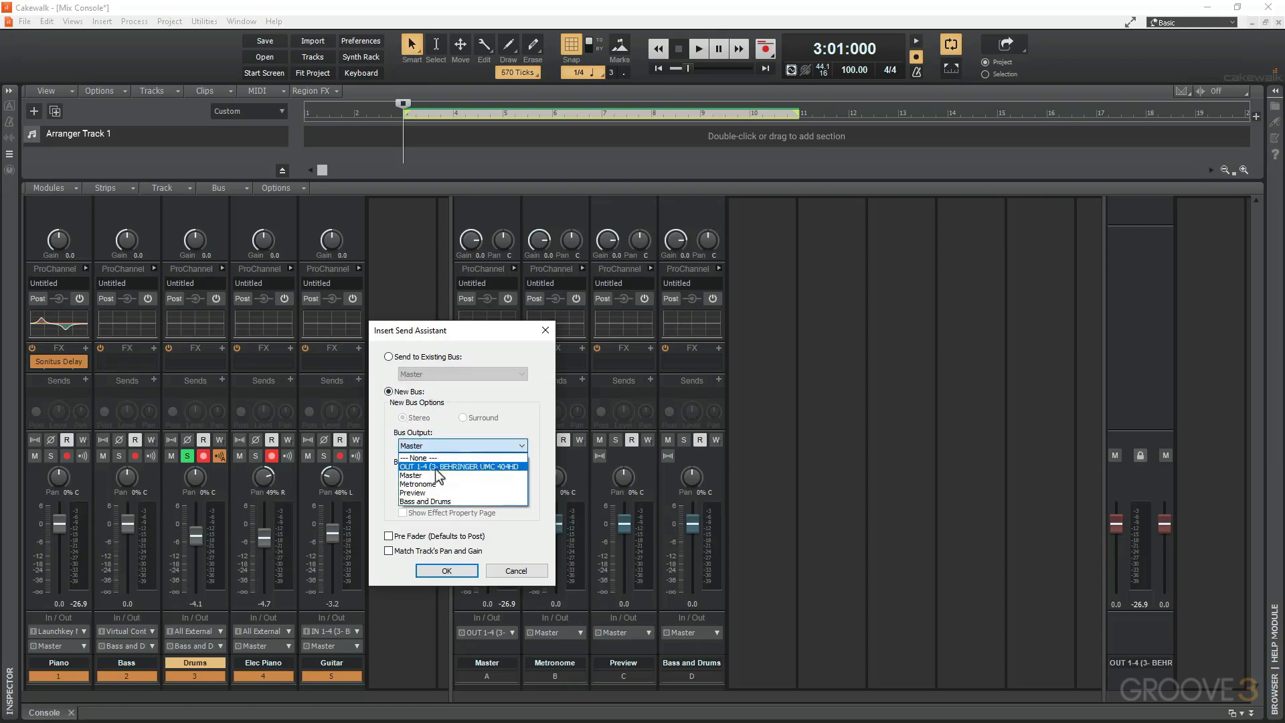
{"action": "left_click", "coordinate": [375, 441]}
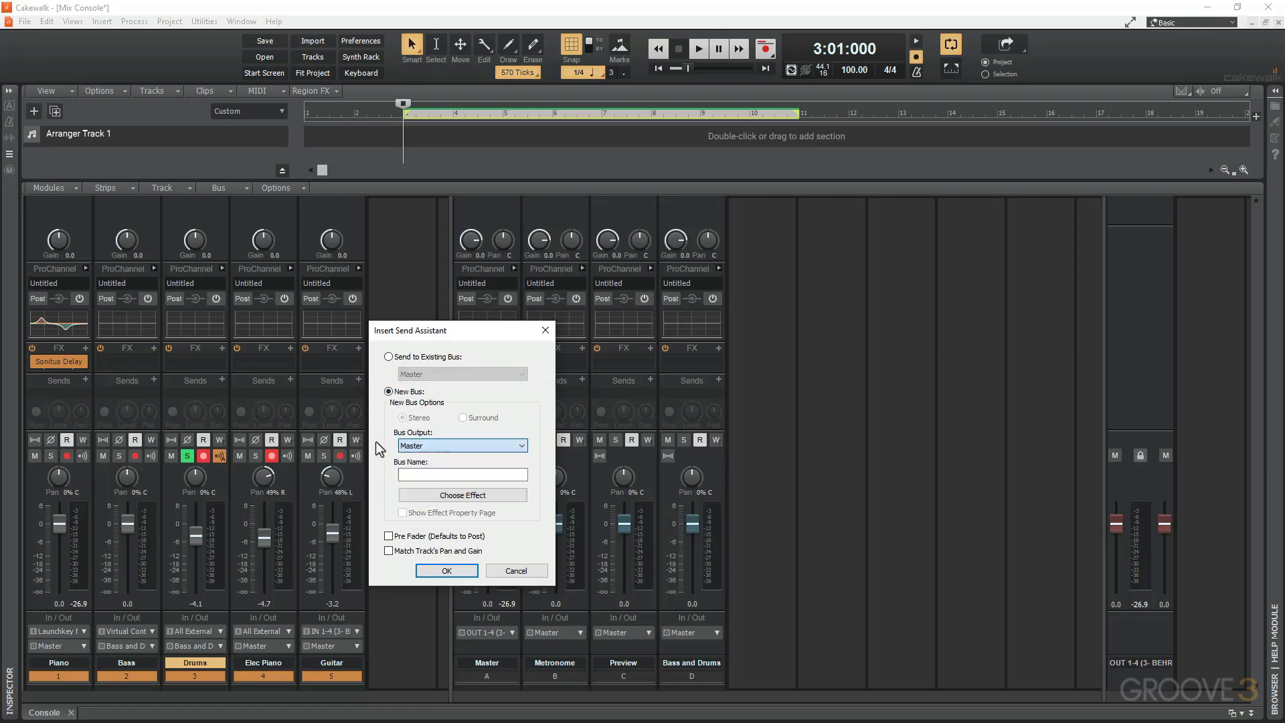
Name the new bus REVERB, choose BREVERB 2 Cakewalk as its effect, and create the send.
{"action": "left_click", "coordinate": [432, 475]}
{"action": "type", "text": "REVERB"}
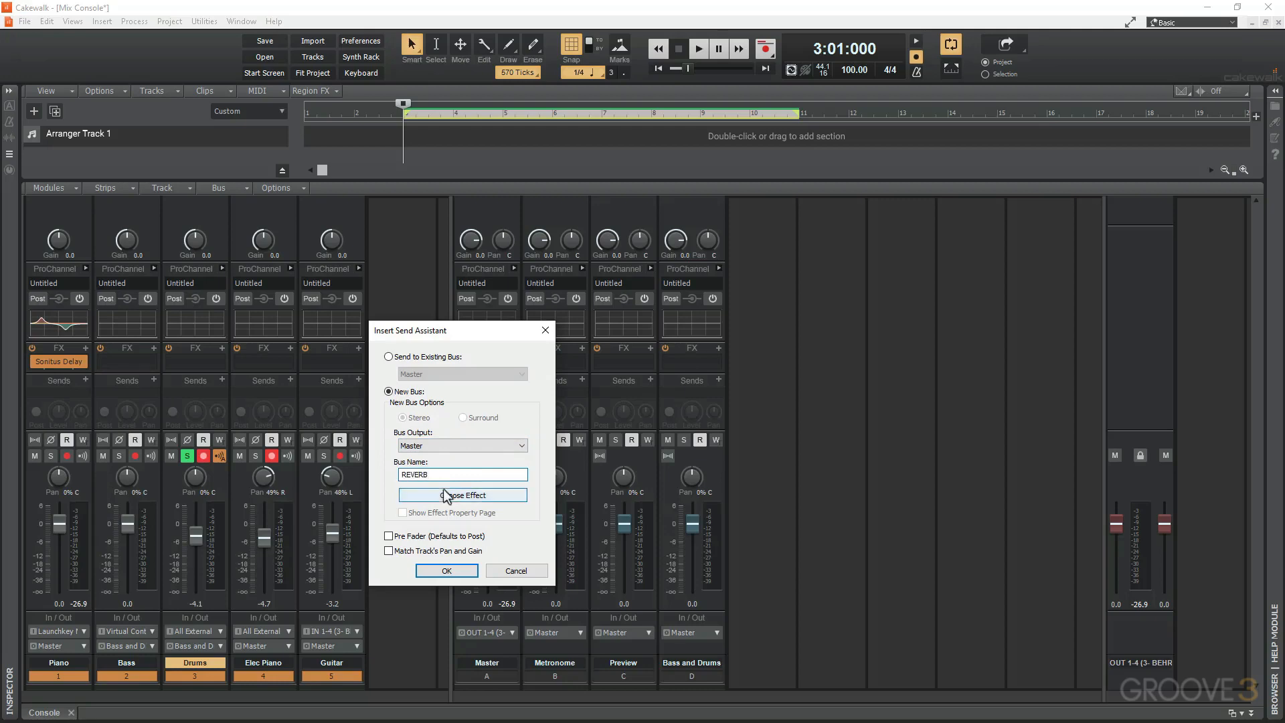
{"action": "left_click", "coordinate": [445, 498]}
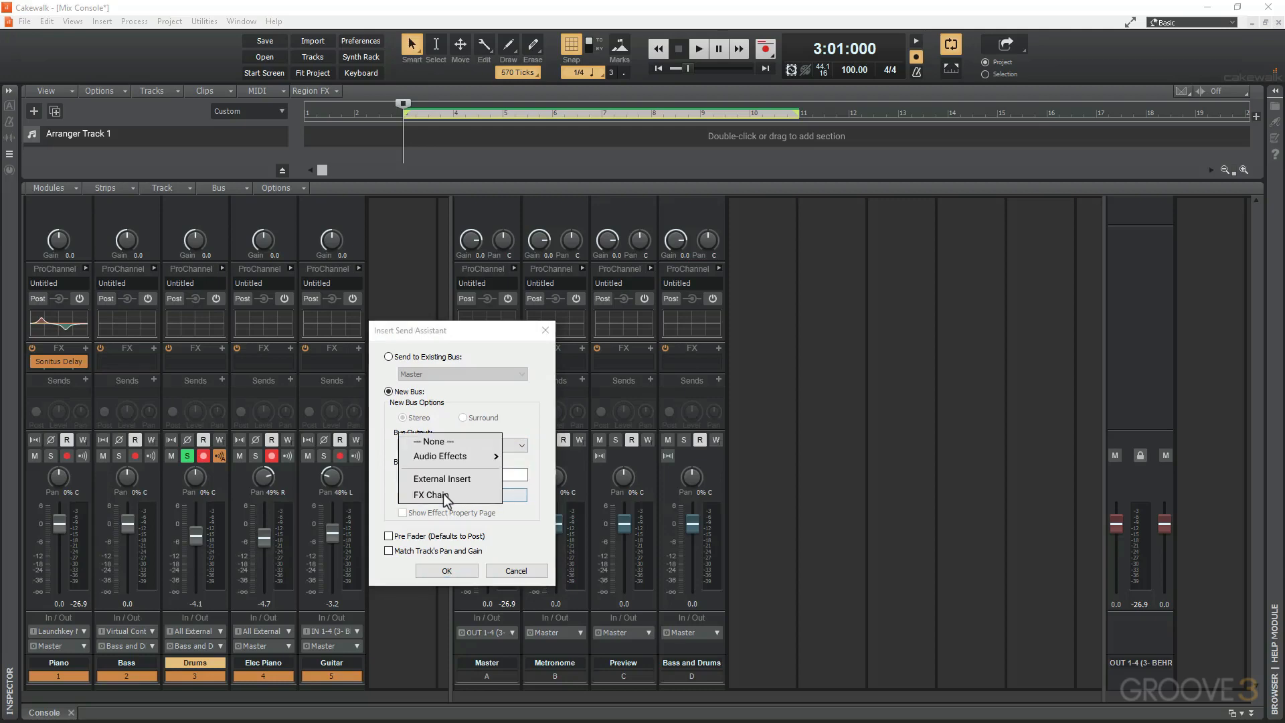
{"action": "mouse_move", "coordinate": [459, 459]}
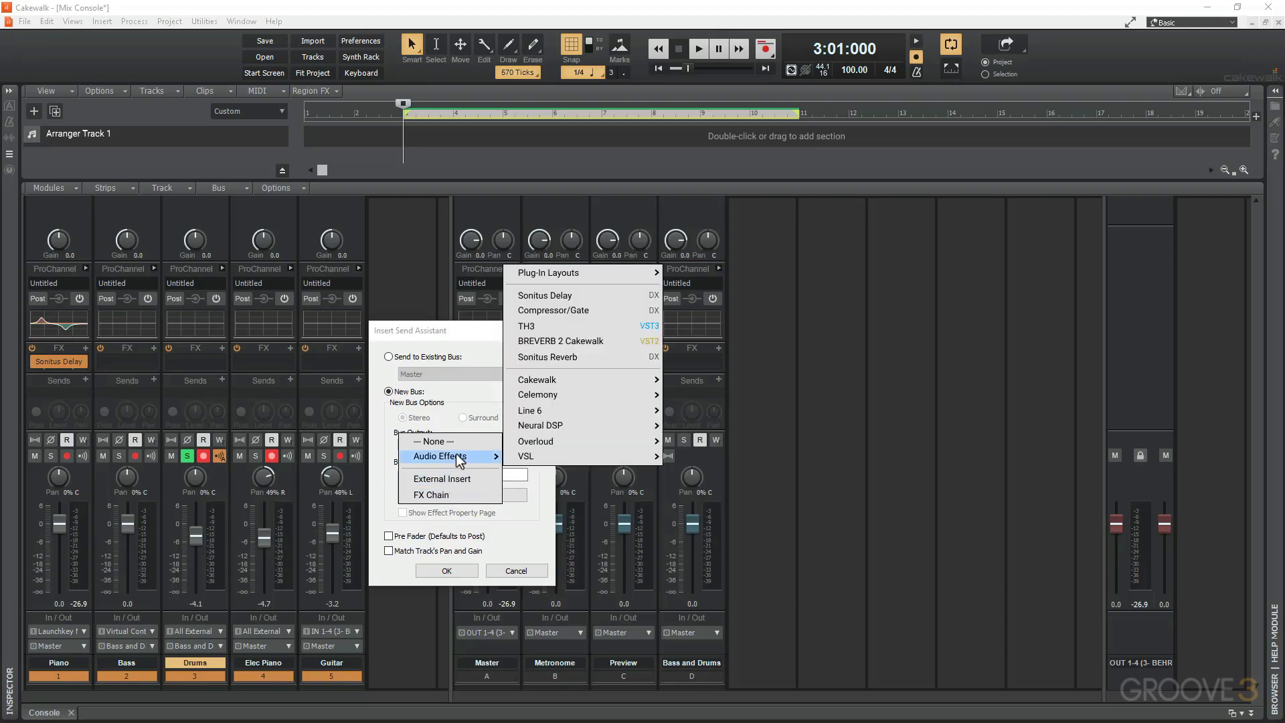
{"action": "mouse_move", "coordinate": [550, 447]}
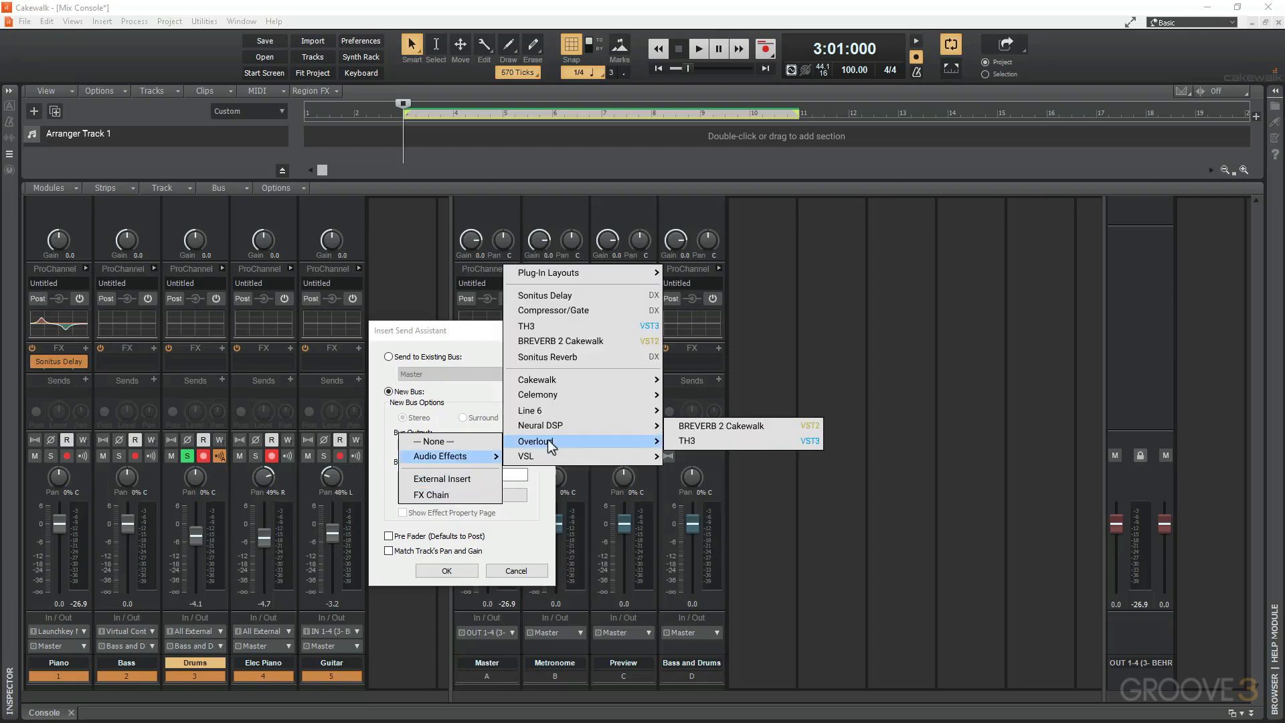
{"action": "left_click", "coordinate": [728, 427]}
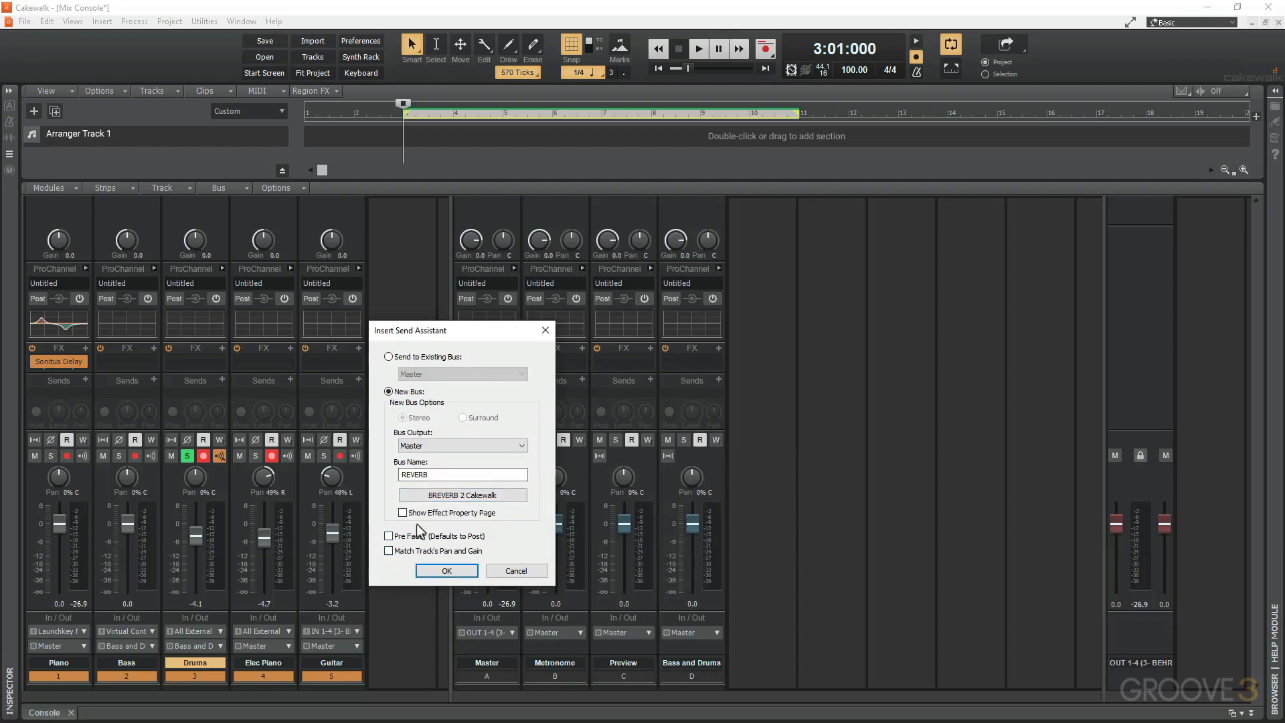
{"action": "left_click", "coordinate": [446, 571]}
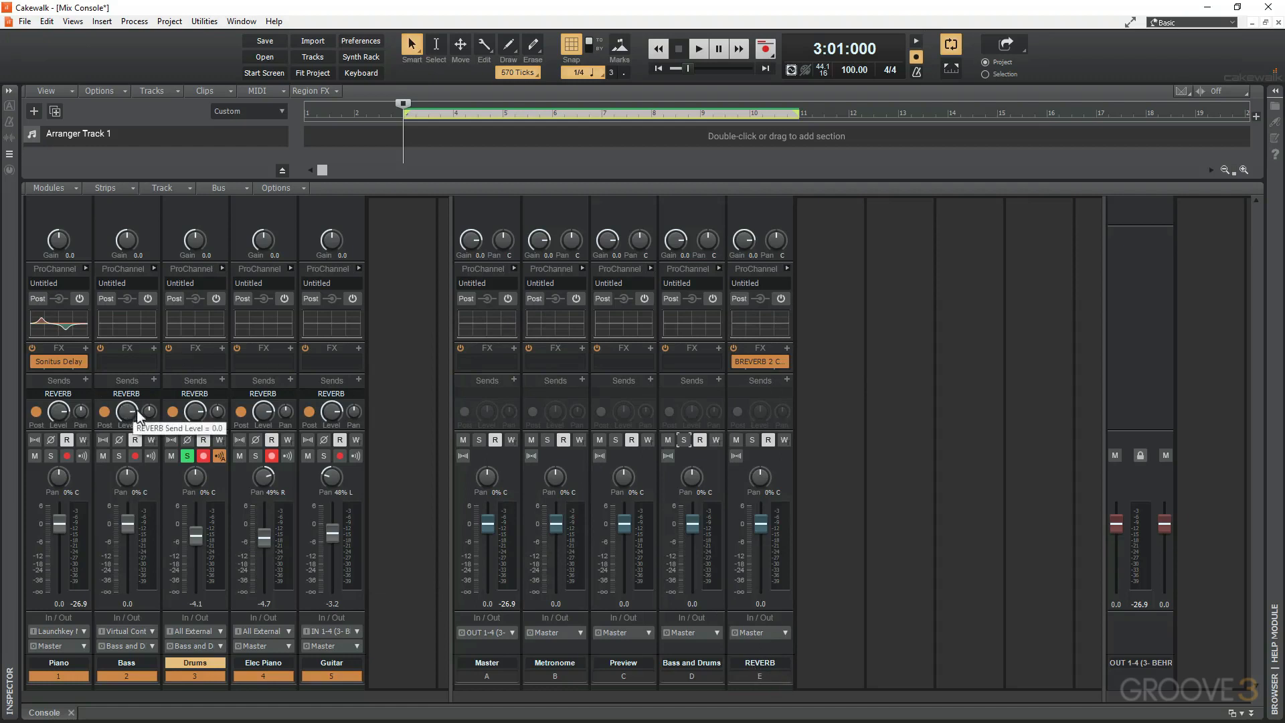
Turn the REVERB send levels all the way down to -INF on the Piano, Bass, Drums, Elec Piano and Guitar tracks.
{"action": "left_click_drag", "start_coordinate": [127, 411], "coordinate": [127, 415]}
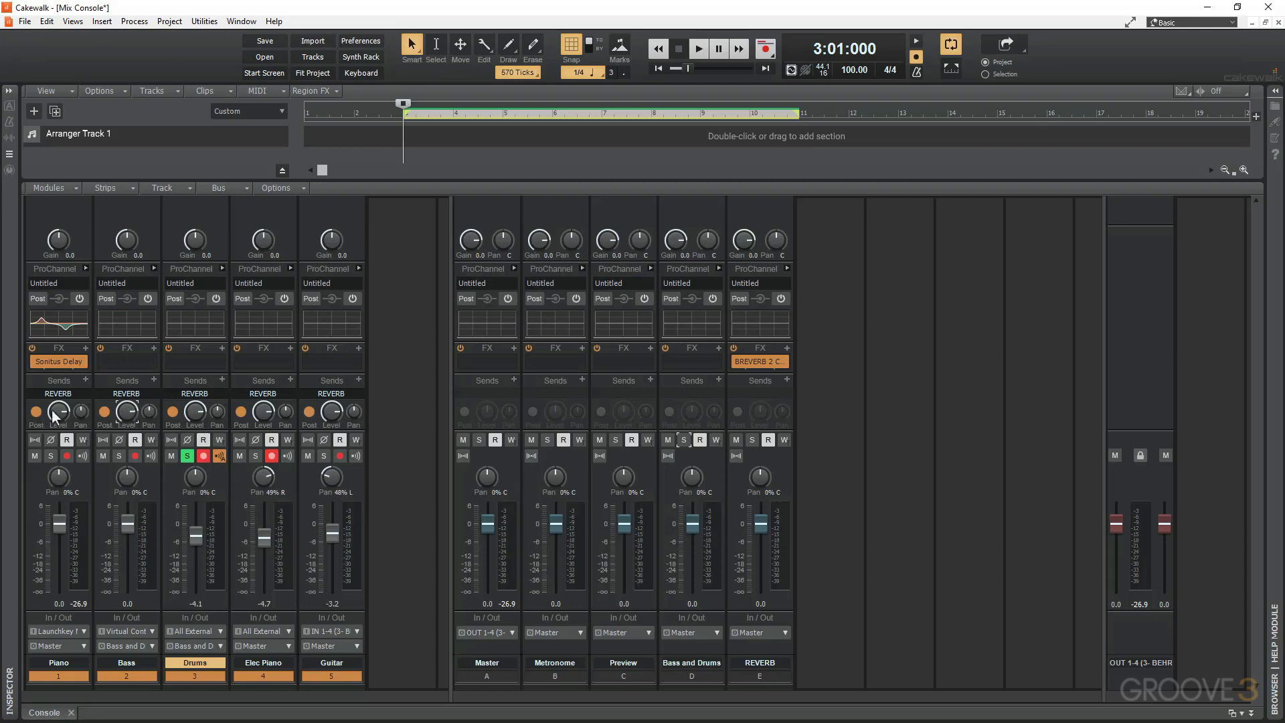
{"action": "left_click_drag", "start_coordinate": [128, 411], "coordinate": [127, 455]}
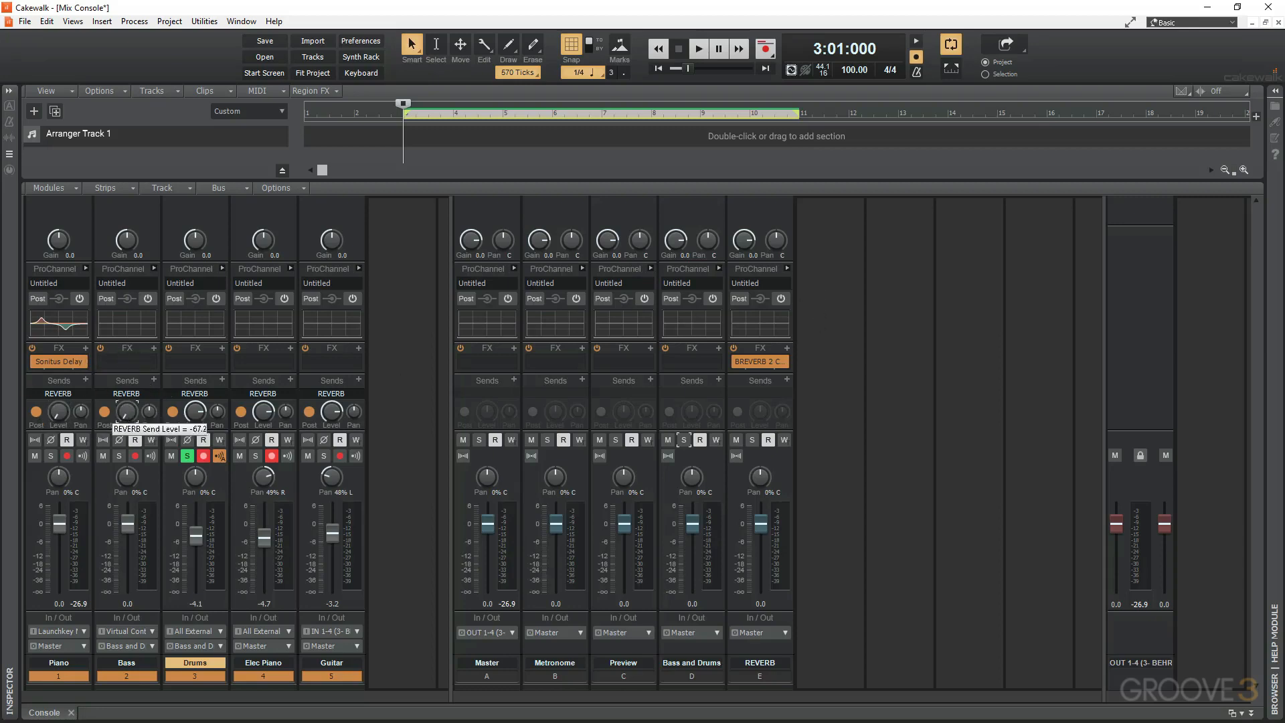
{"action": "left_click_drag", "start_coordinate": [195, 411], "coordinate": [195, 455]}
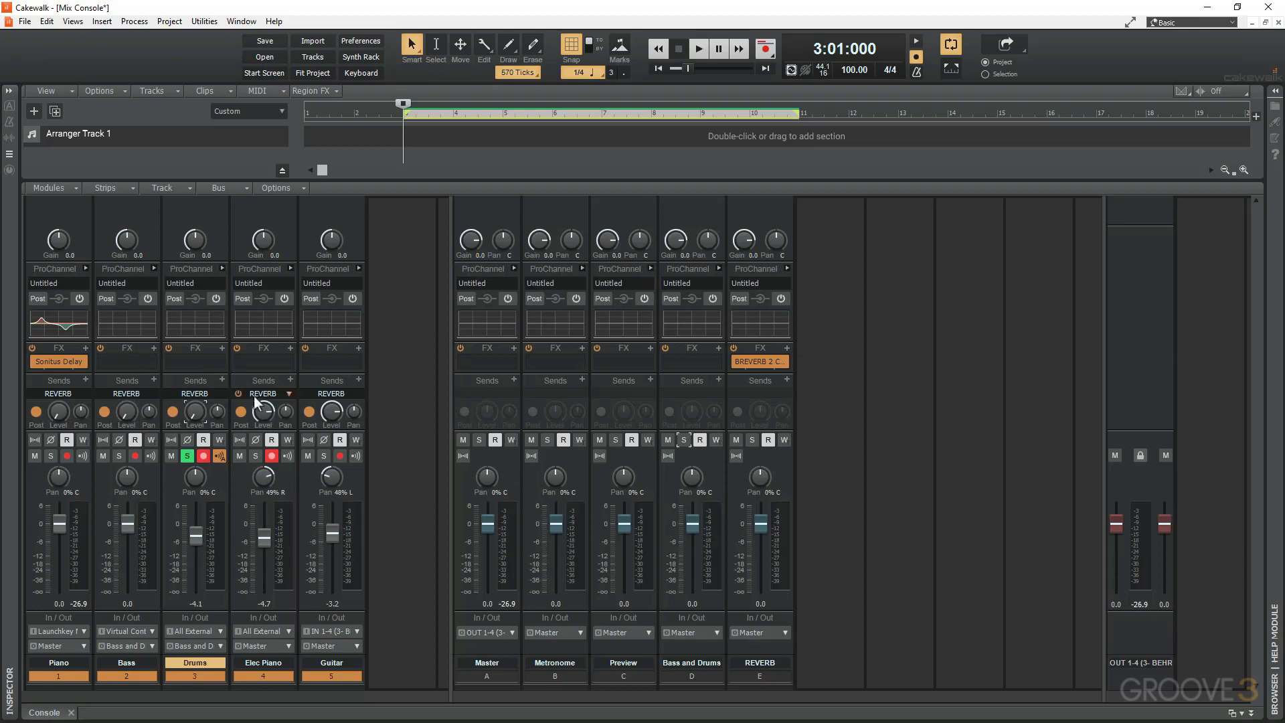
{"action": "left_click_drag", "start_coordinate": [266, 411], "coordinate": [266, 455]}
Open the REVERB bus's BREVERB 2 effect, lower its dry level to minus infinity, and close its window.
{"action": "double_click", "coordinate": [753, 362]}
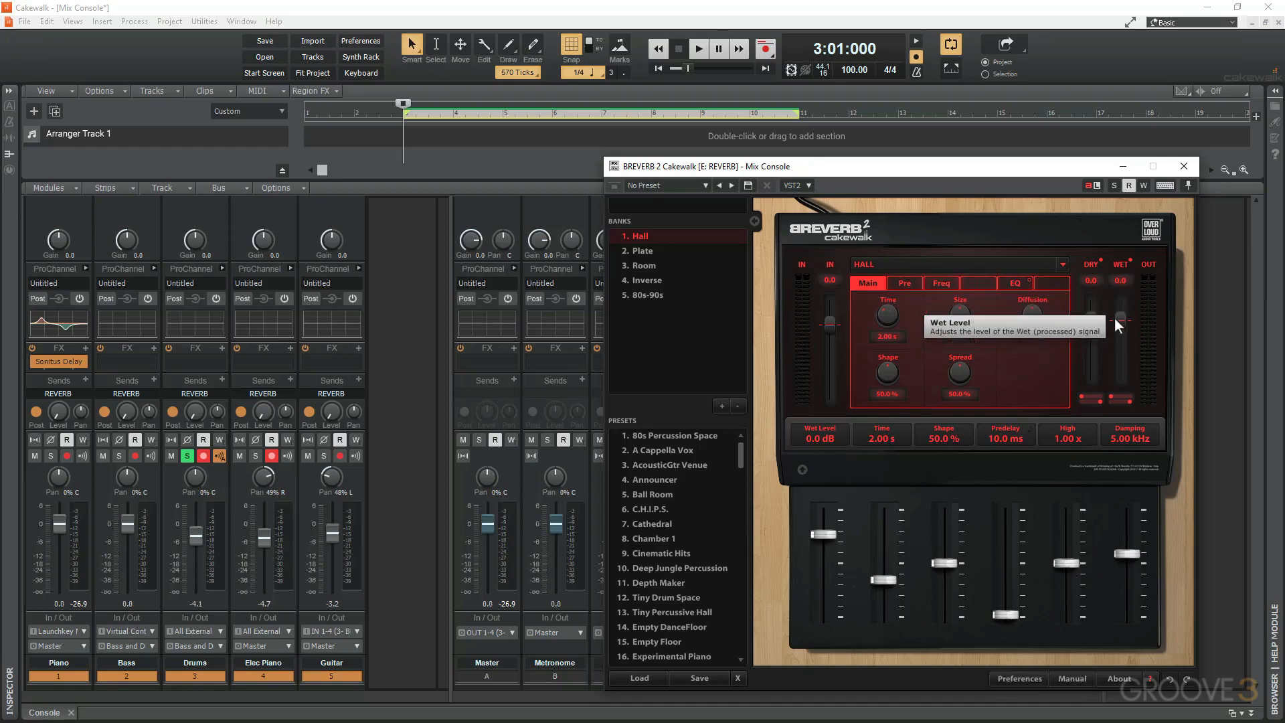
{"action": "left_click_drag", "start_coordinate": [1086, 320], "coordinate": [1087, 376]}
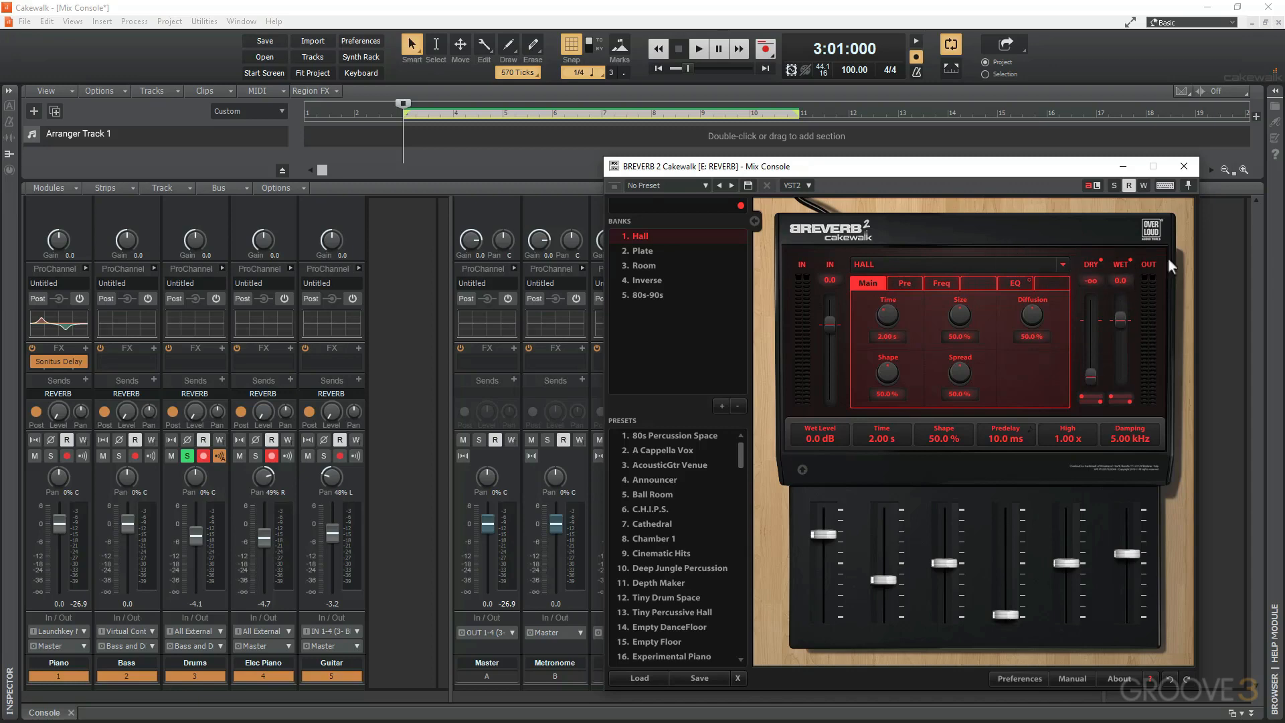
{"action": "left_click", "coordinate": [1184, 166]}
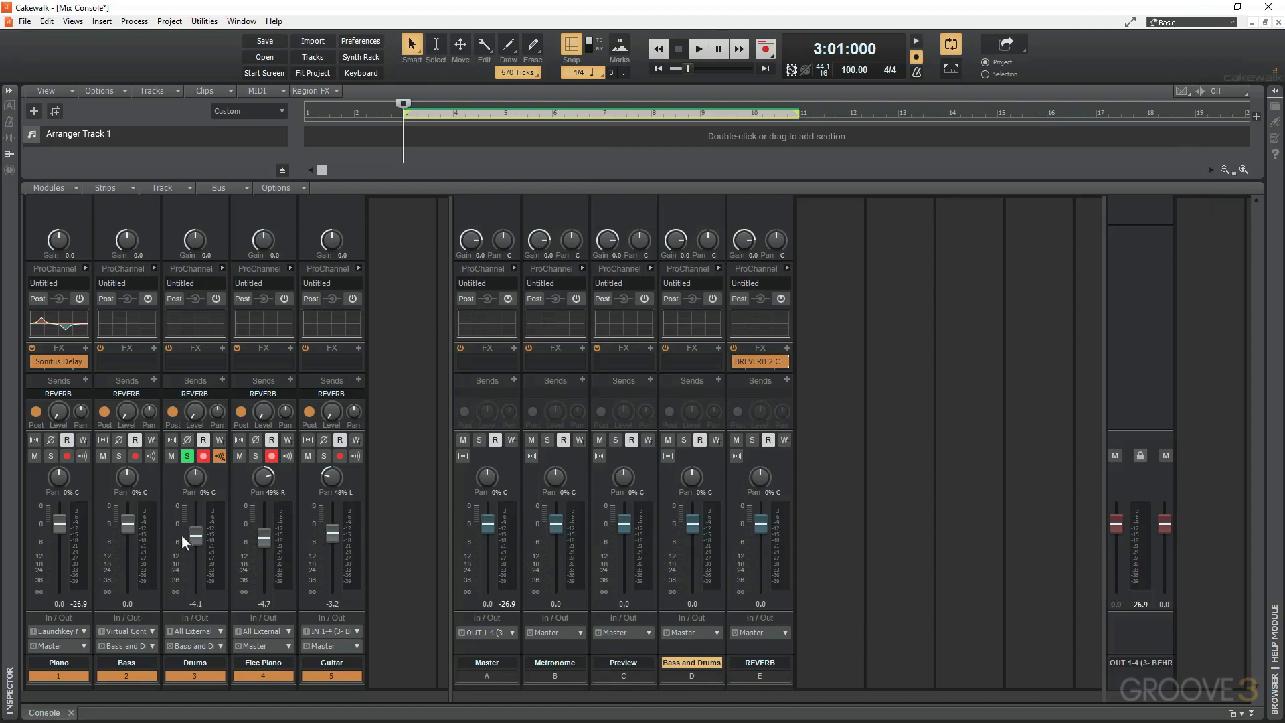
Start playback and raise the Drums track's REVERB send level to about -4.5.
{"action": "key", "text": "space"}
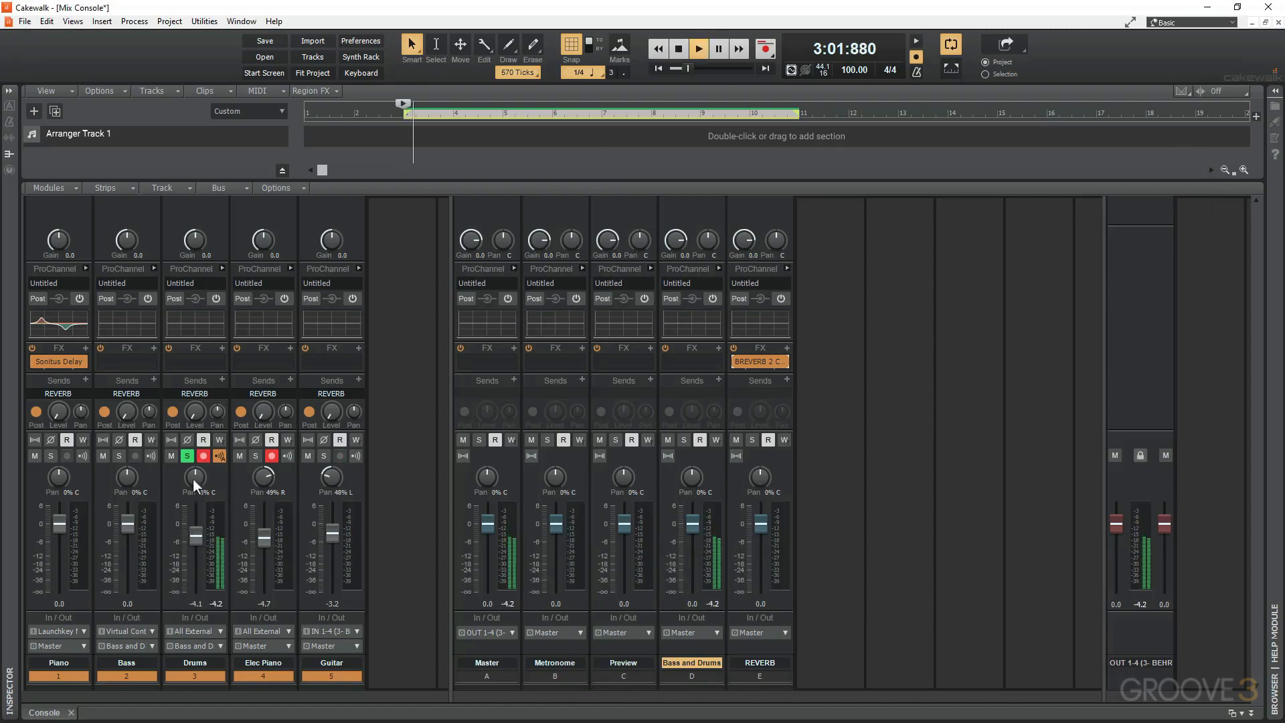
{"action": "left_click", "coordinate": [196, 413]}
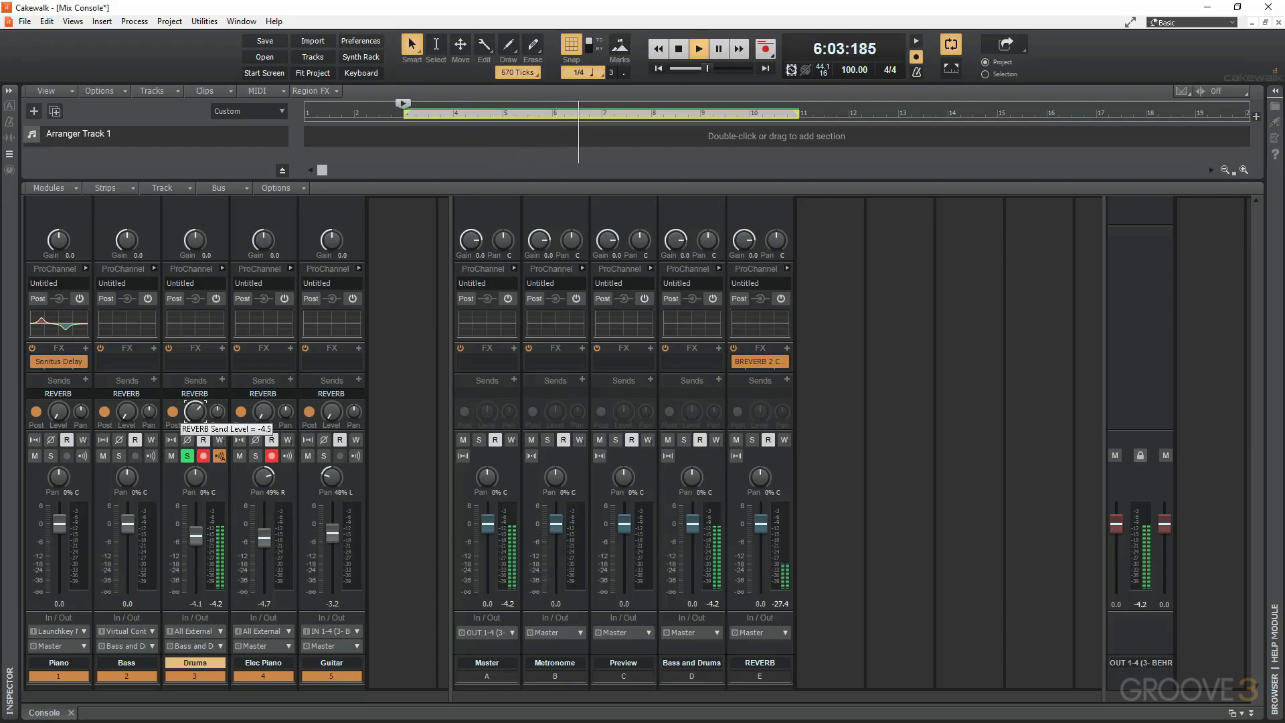
Audition the Empty DanceFloor and 80s Percussion Space presets in BREVERB 2 during playback, settle on Chamber 1, and close its window.
{"action": "double_click", "coordinate": [758, 361]}
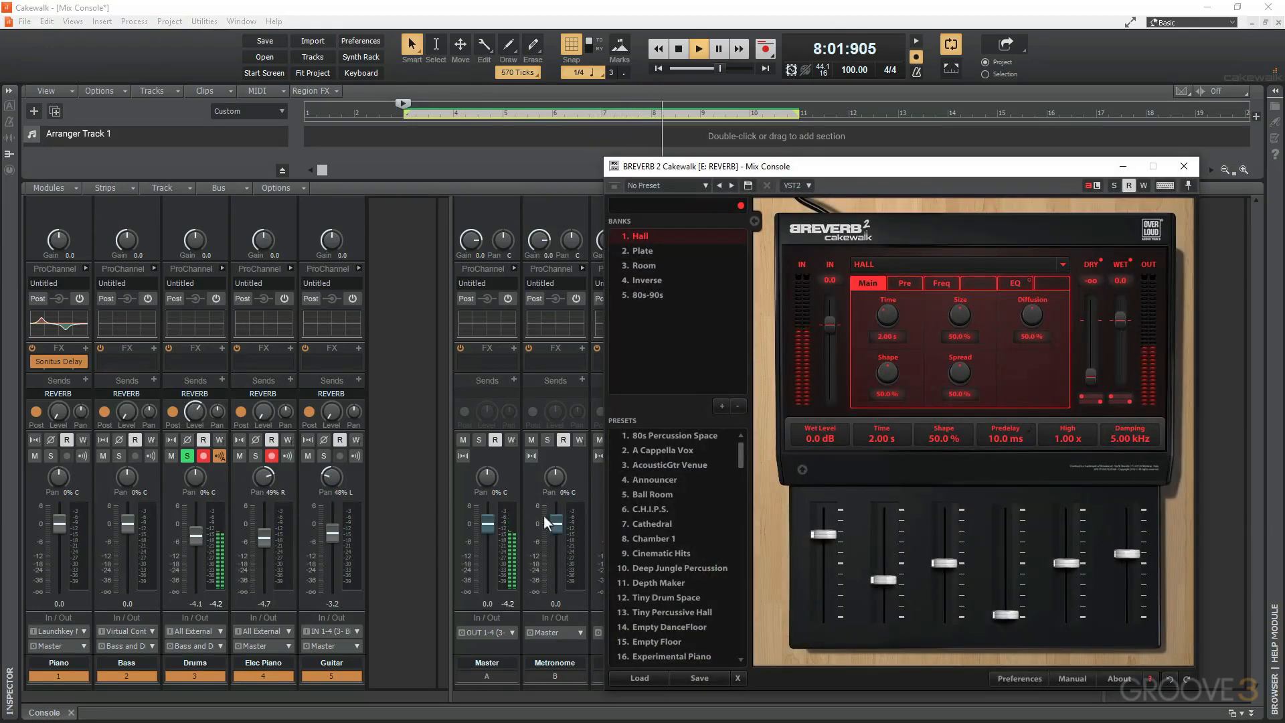
{"action": "scroll", "coordinate": [665, 477], "scroll_direction": "down", "scroll_amount": 3}
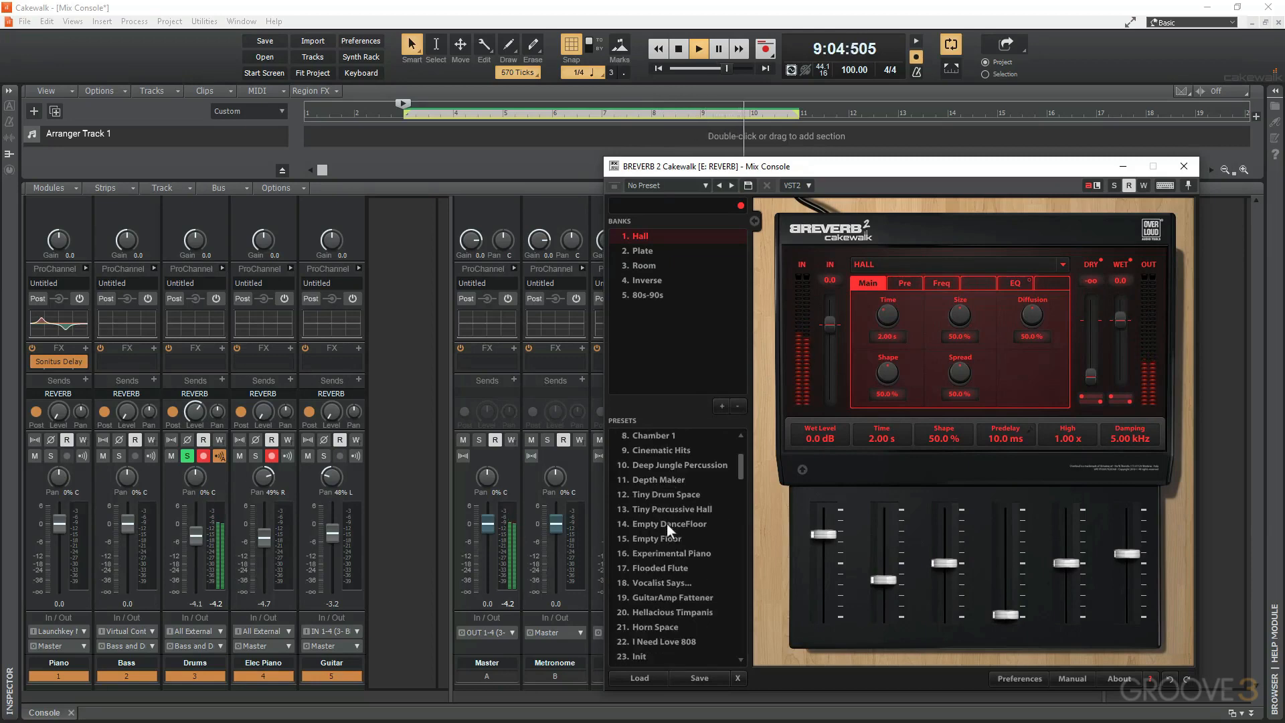
{"action": "left_click", "coordinate": [667, 523]}
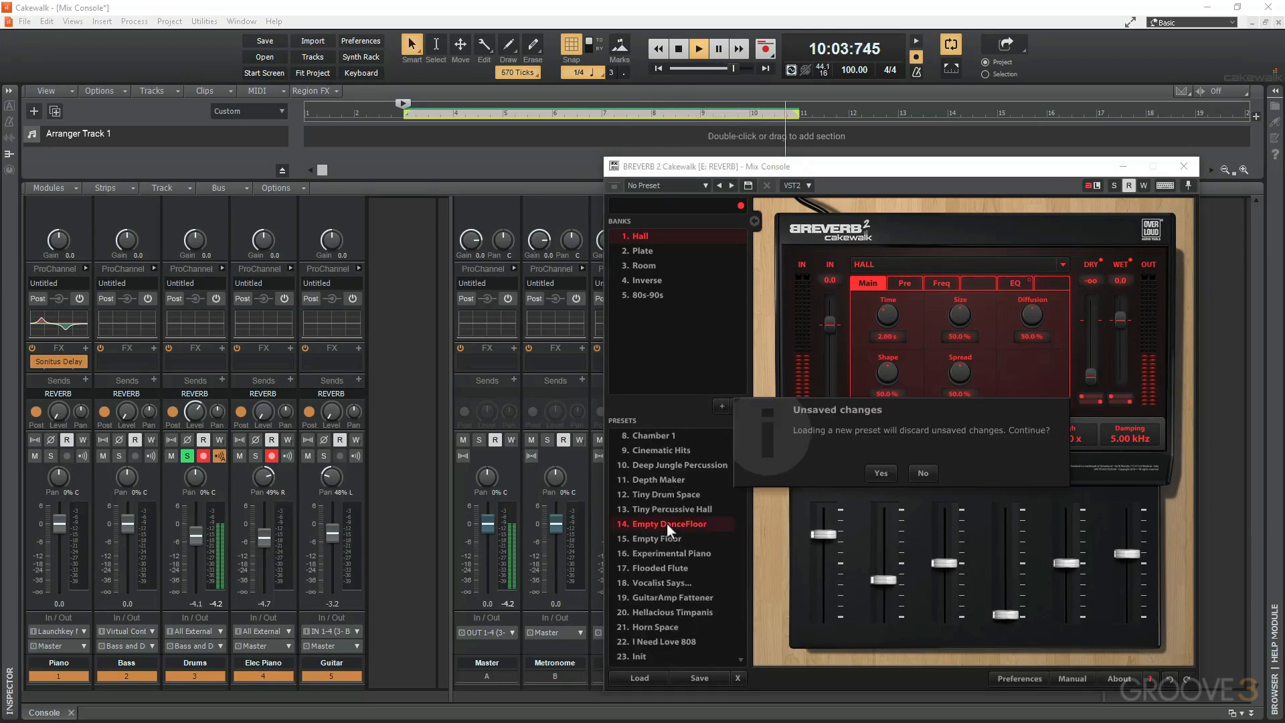
{"action": "left_click", "coordinate": [881, 473]}
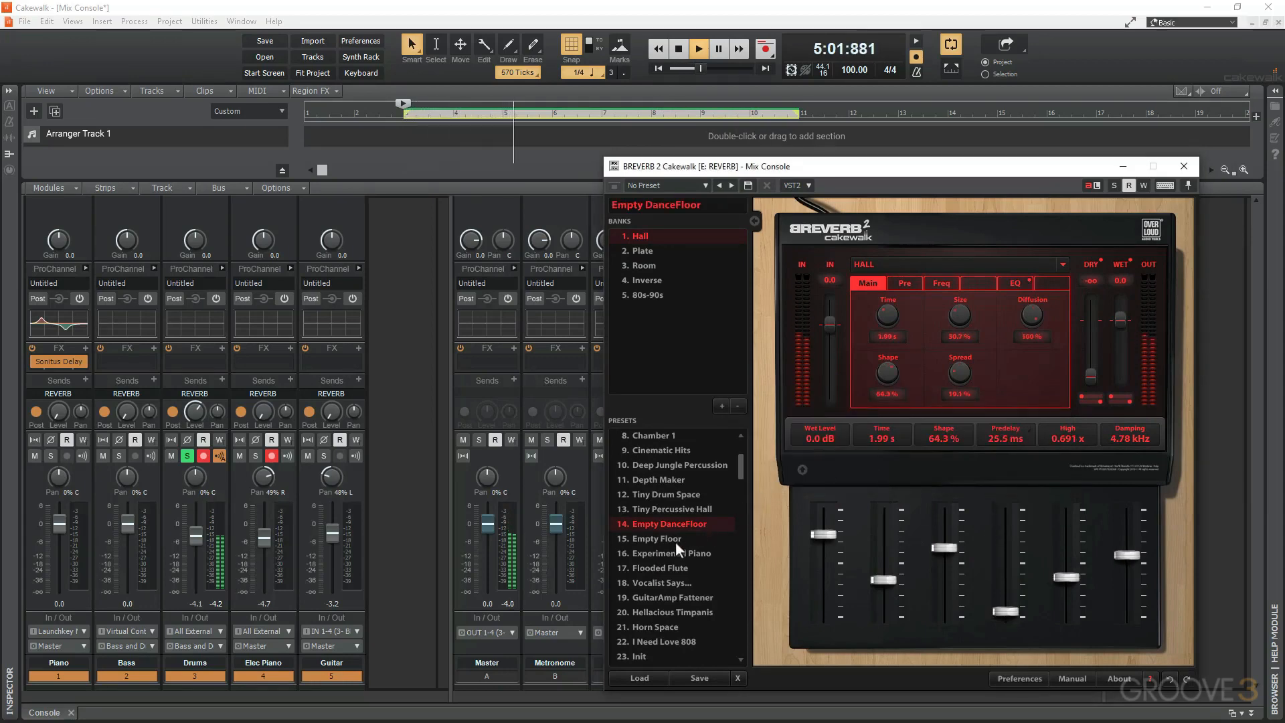
{"action": "scroll", "coordinate": [670, 536], "scroll_direction": "up", "scroll_amount": 3}
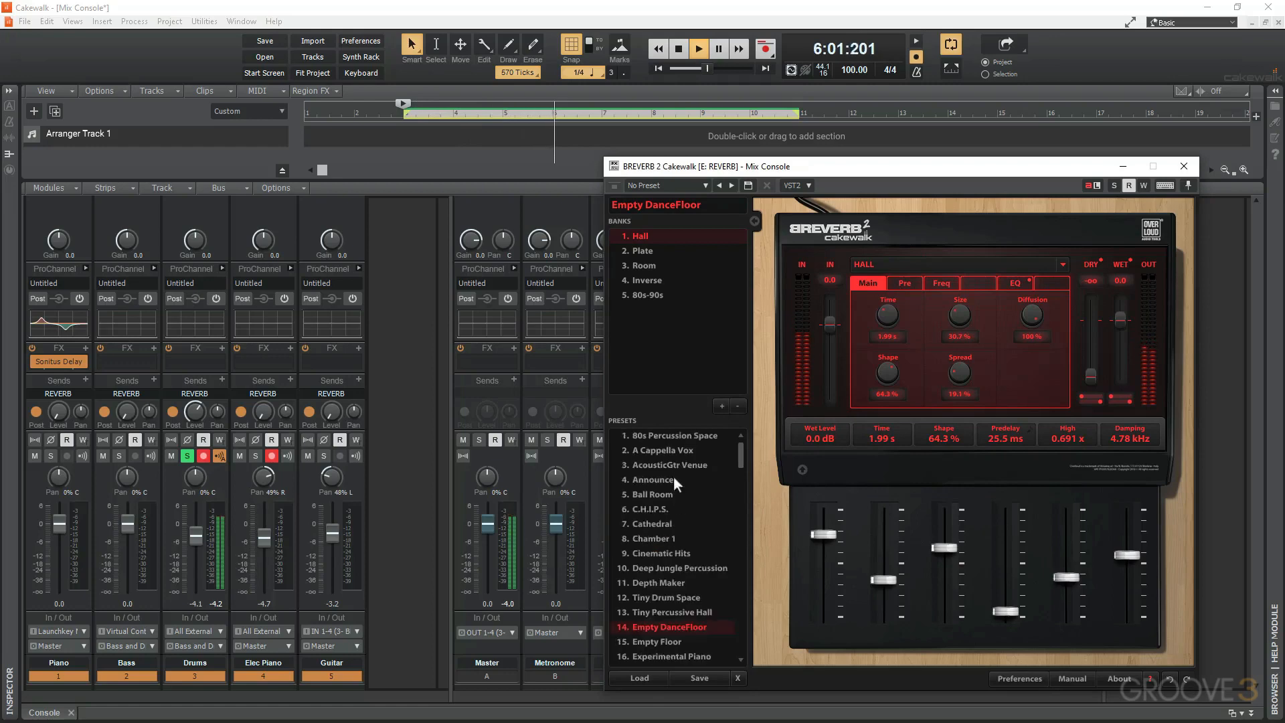
{"action": "left_click", "coordinate": [675, 436]}
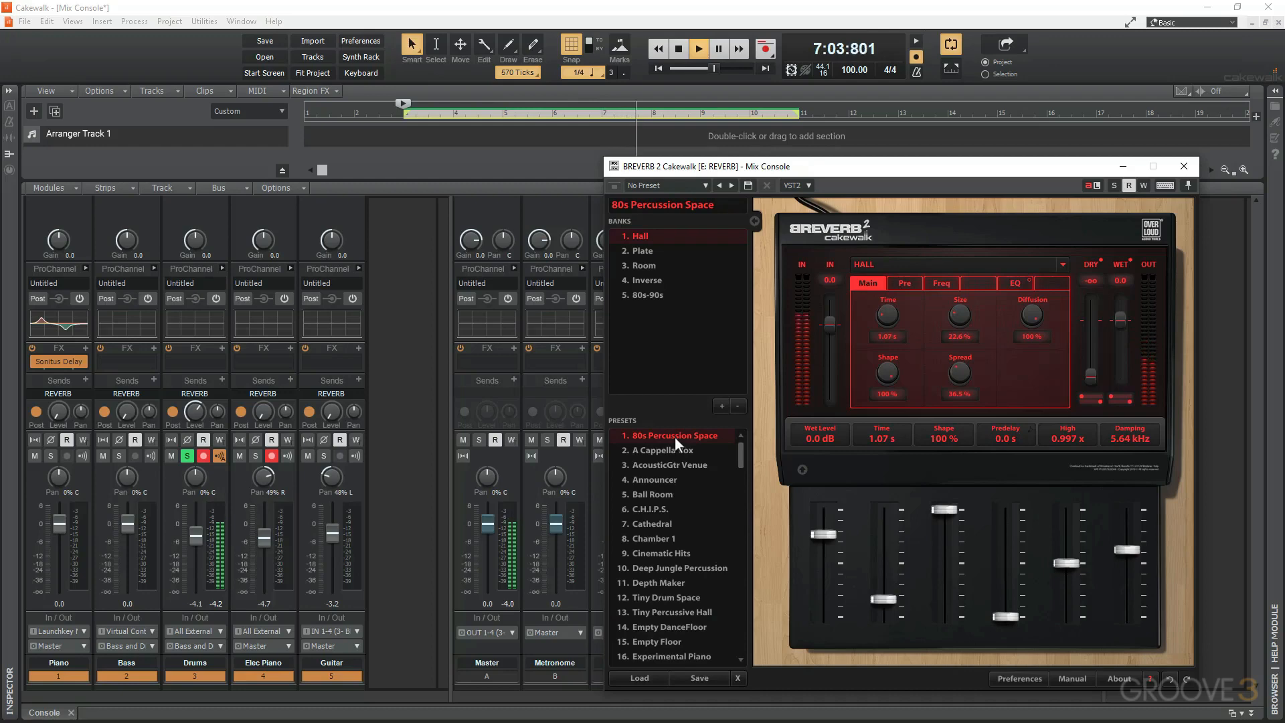
{"action": "left_click", "coordinate": [645, 539]}
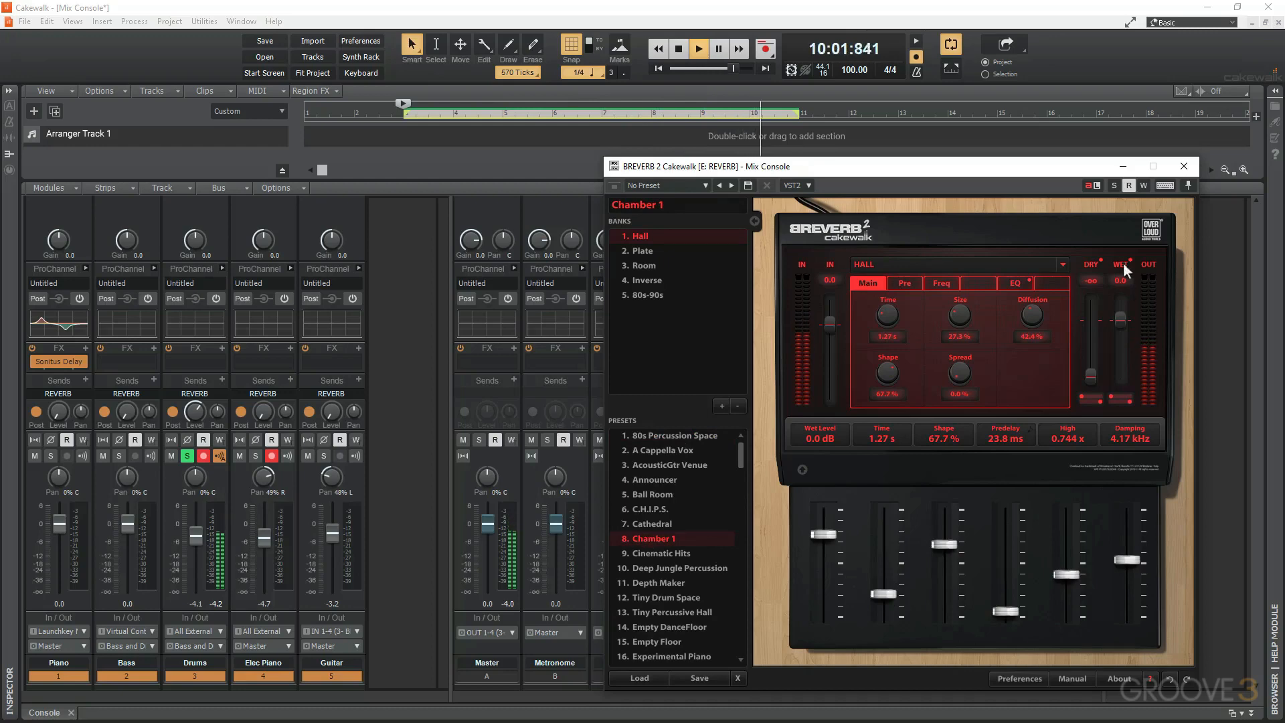
{"action": "left_click", "coordinate": [1184, 166]}
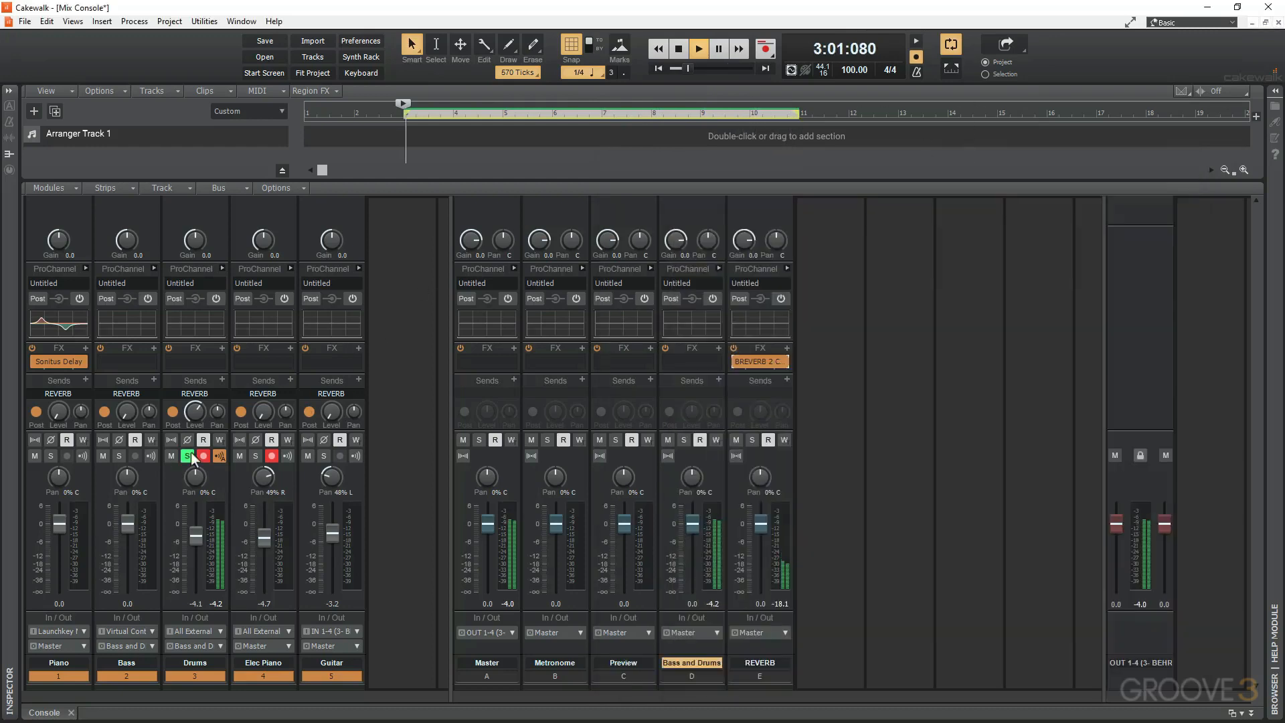
Add the Guitar and Elec Piano to the soloed tracks, raising the Guitar's REVERB send to about -11.9 and raising the Elec Piano's send.
{"action": "left_click", "coordinate": [323, 456]}
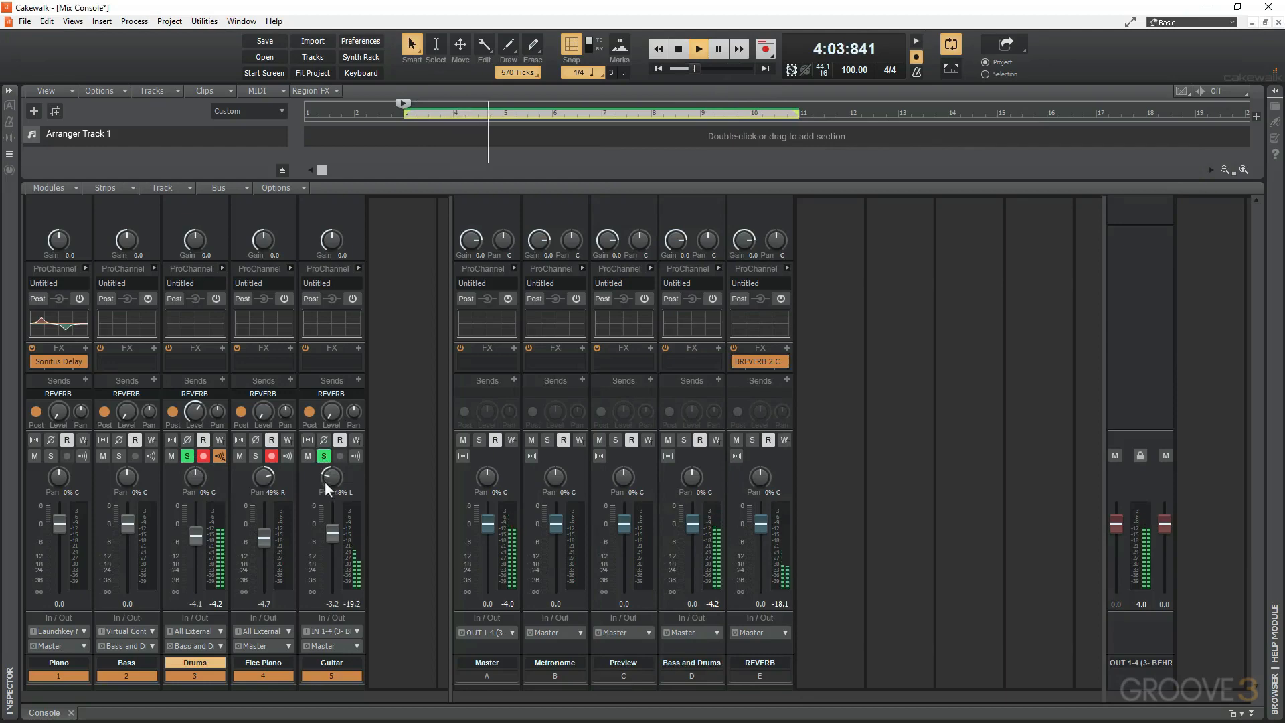
{"action": "left_click_drag", "start_coordinate": [334, 411], "coordinate": [334, 382]}
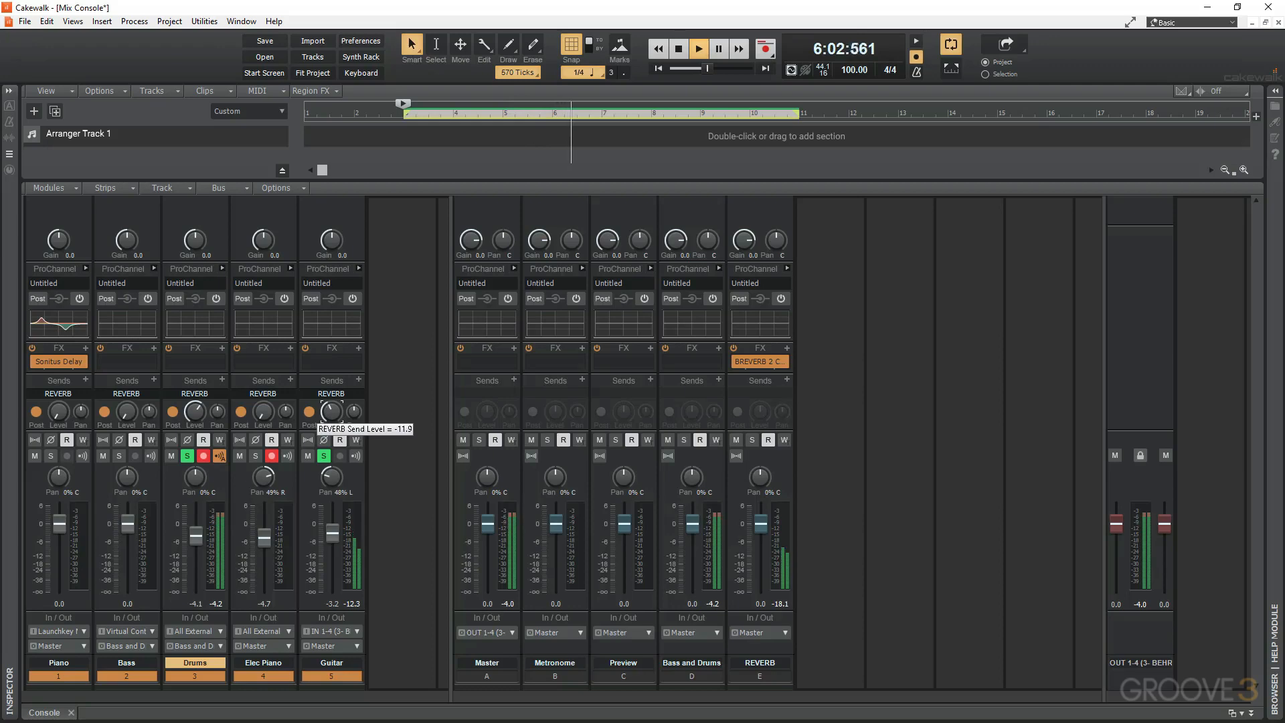
{"action": "left_click", "coordinate": [256, 456]}
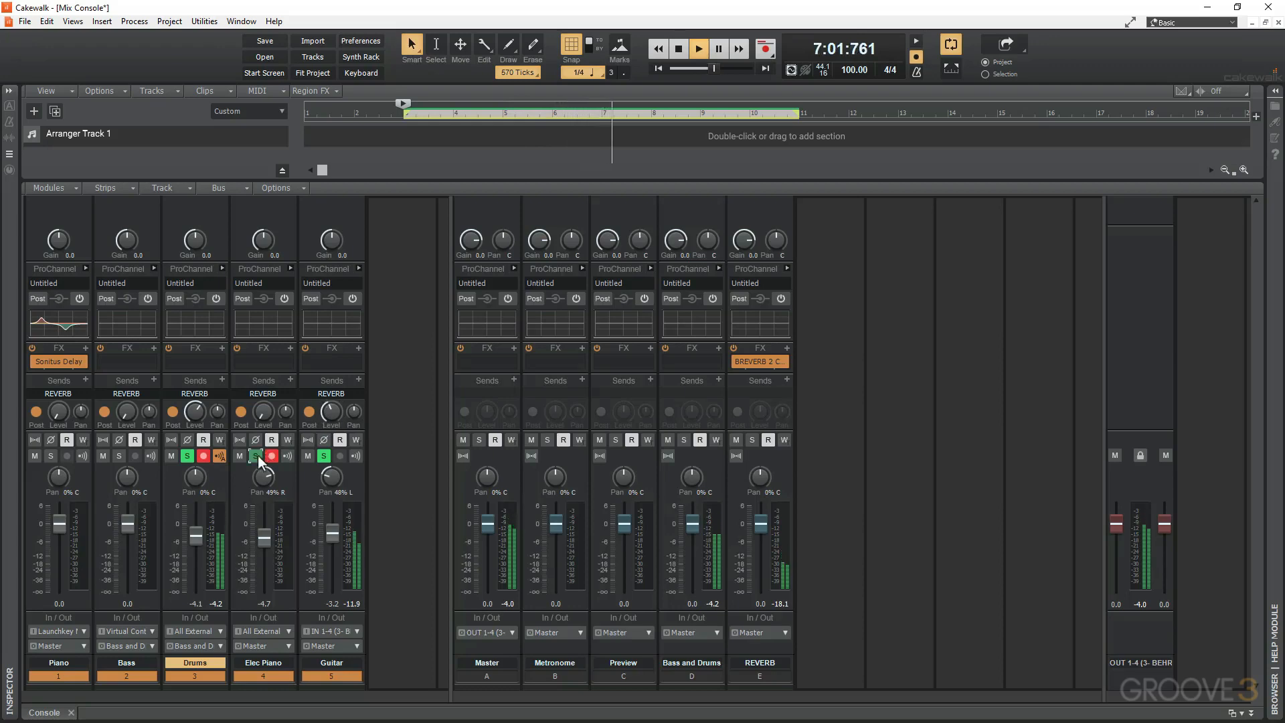
{"action": "left_click_drag", "start_coordinate": [263, 411], "coordinate": [263, 402]}
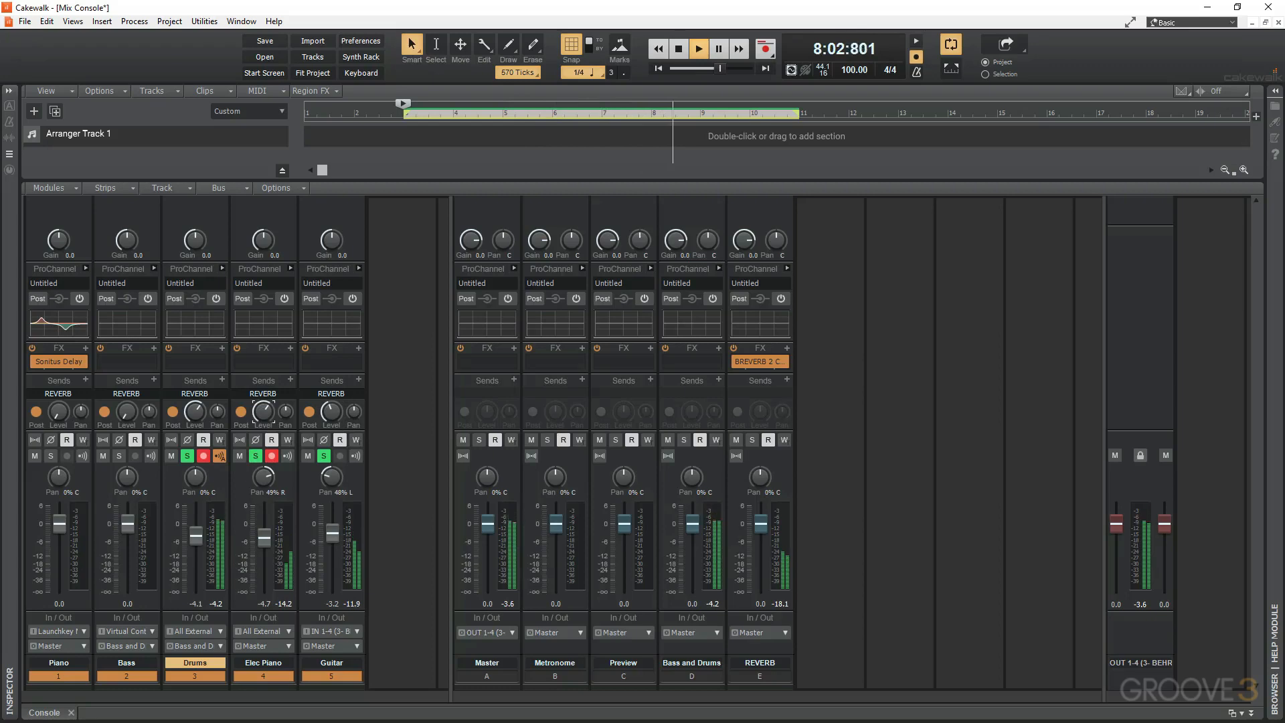
Solo the Bass and Piano tracks as well, and raise only the Piano's REVERB send level.
{"action": "left_click", "coordinate": [118, 456]}
{"action": "mouse_move", "coordinate": [126, 409]}
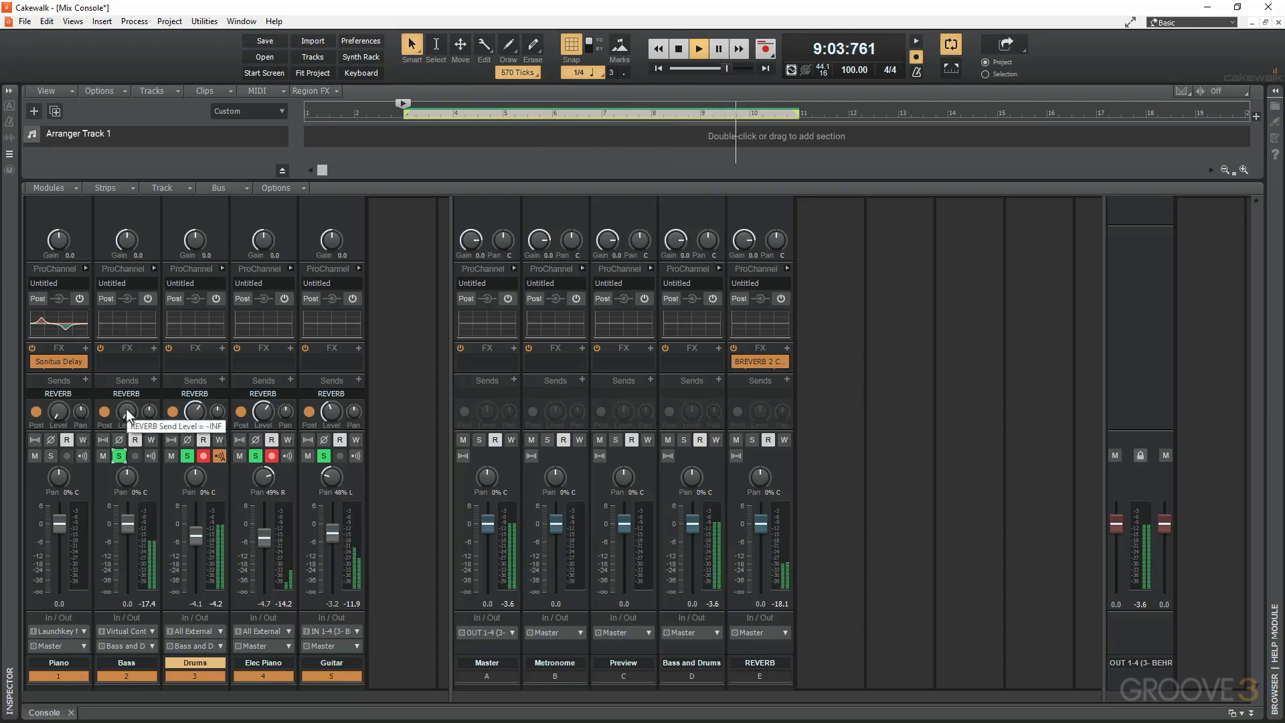
{"action": "left_click", "coordinate": [50, 456]}
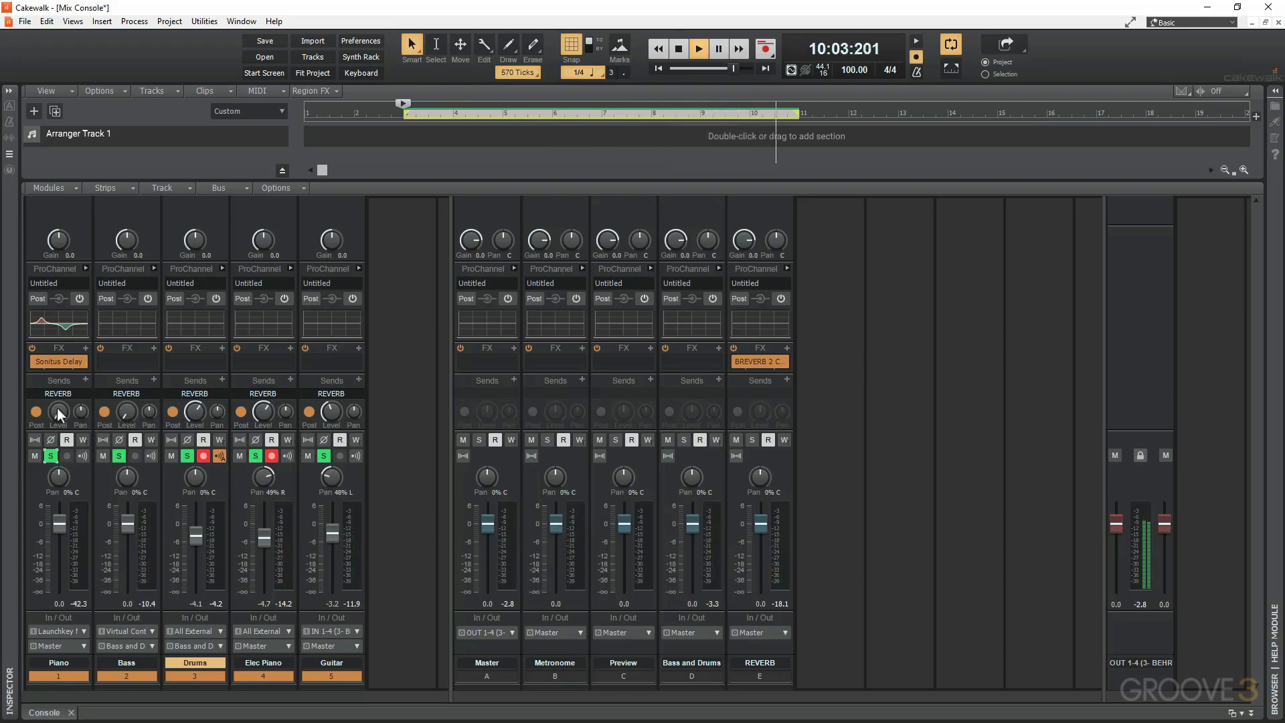
{"action": "left_click_drag", "start_coordinate": [58, 413], "coordinate": [57, 406]}
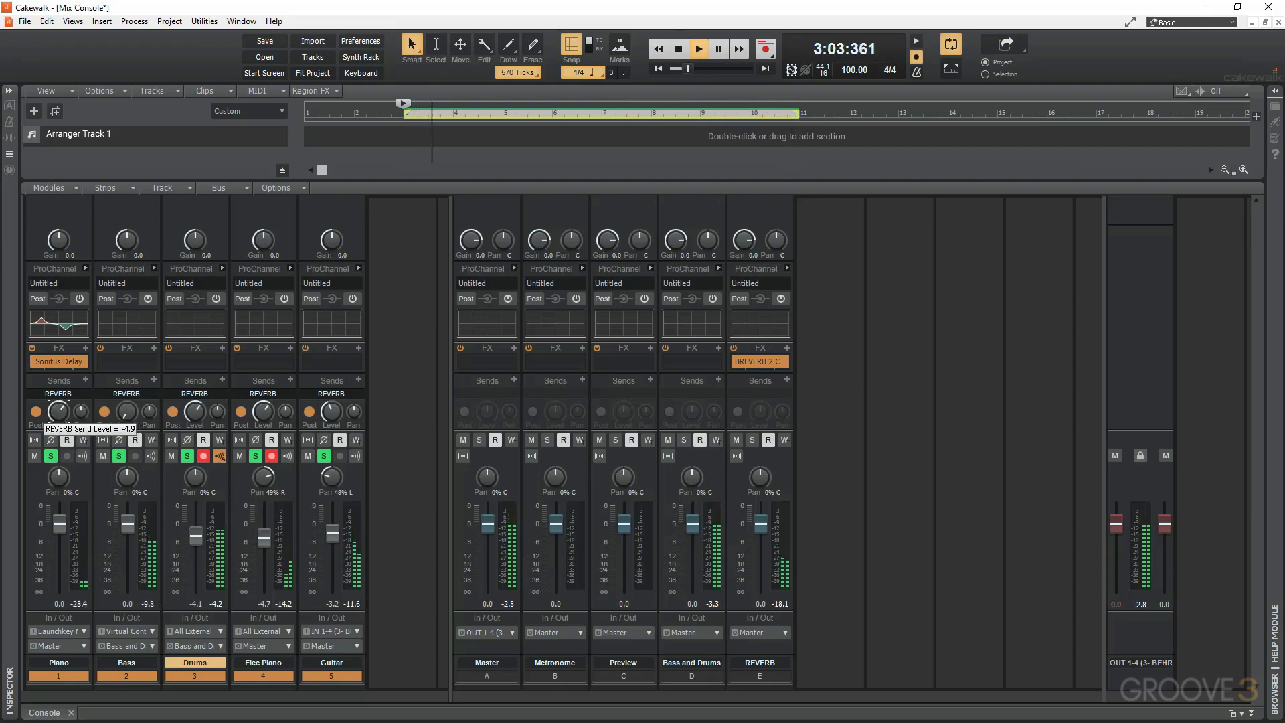
Bypass and re-enable the REVERB bus's BREVERB 2 to compare the mix, stop playback, and unsolo all tracks.
{"action": "left_click", "coordinate": [734, 363]}
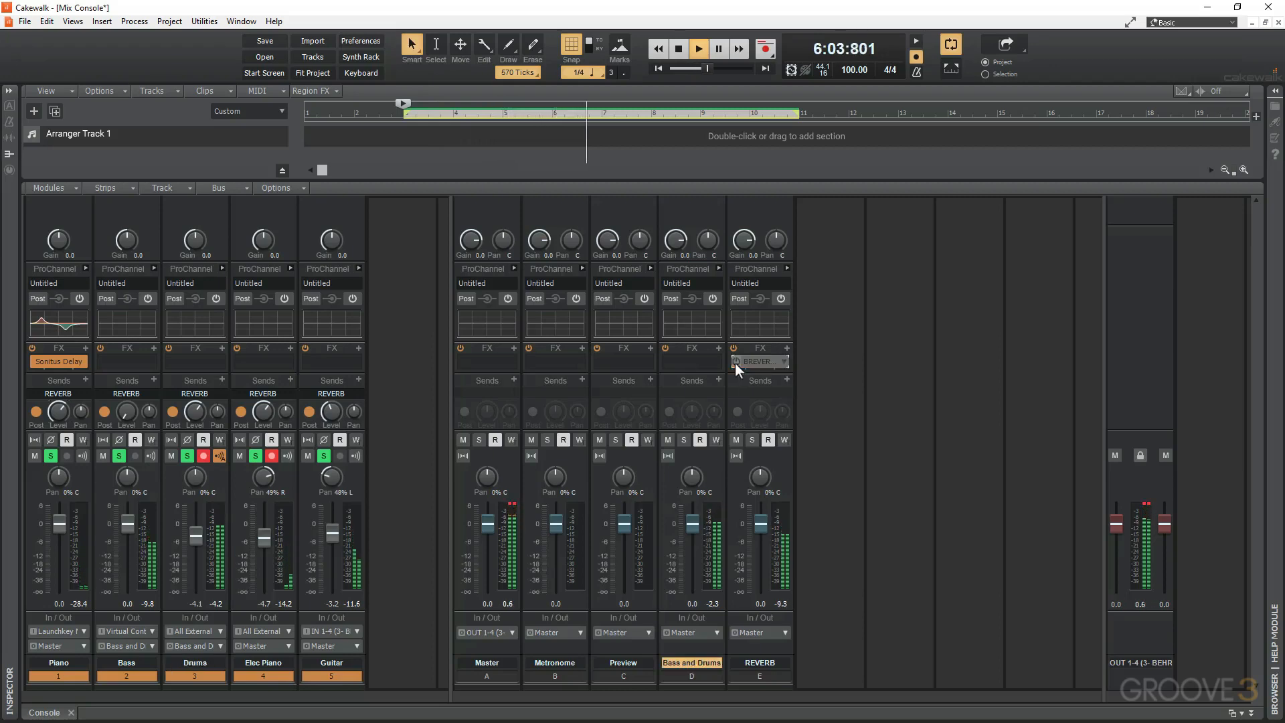
{"action": "left_click", "coordinate": [735, 363]}
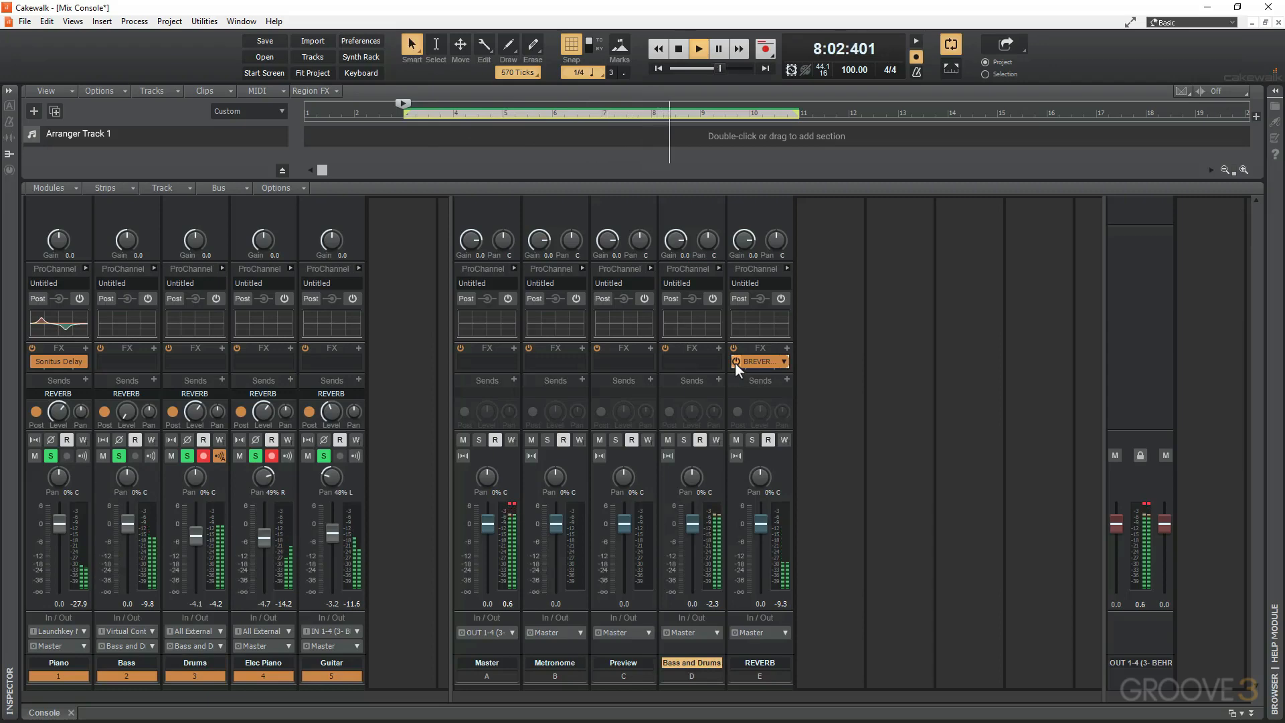
{"action": "key", "text": "space"}
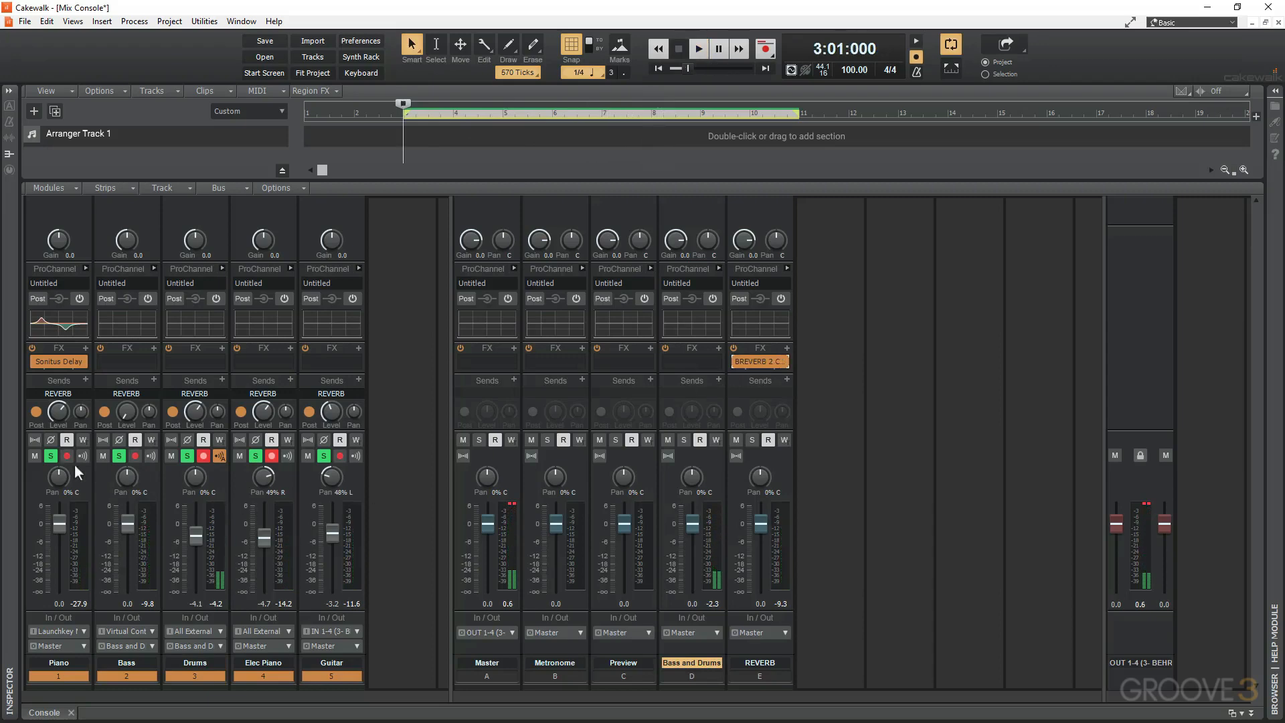
{"action": "left_click", "coordinate": [51, 456]}
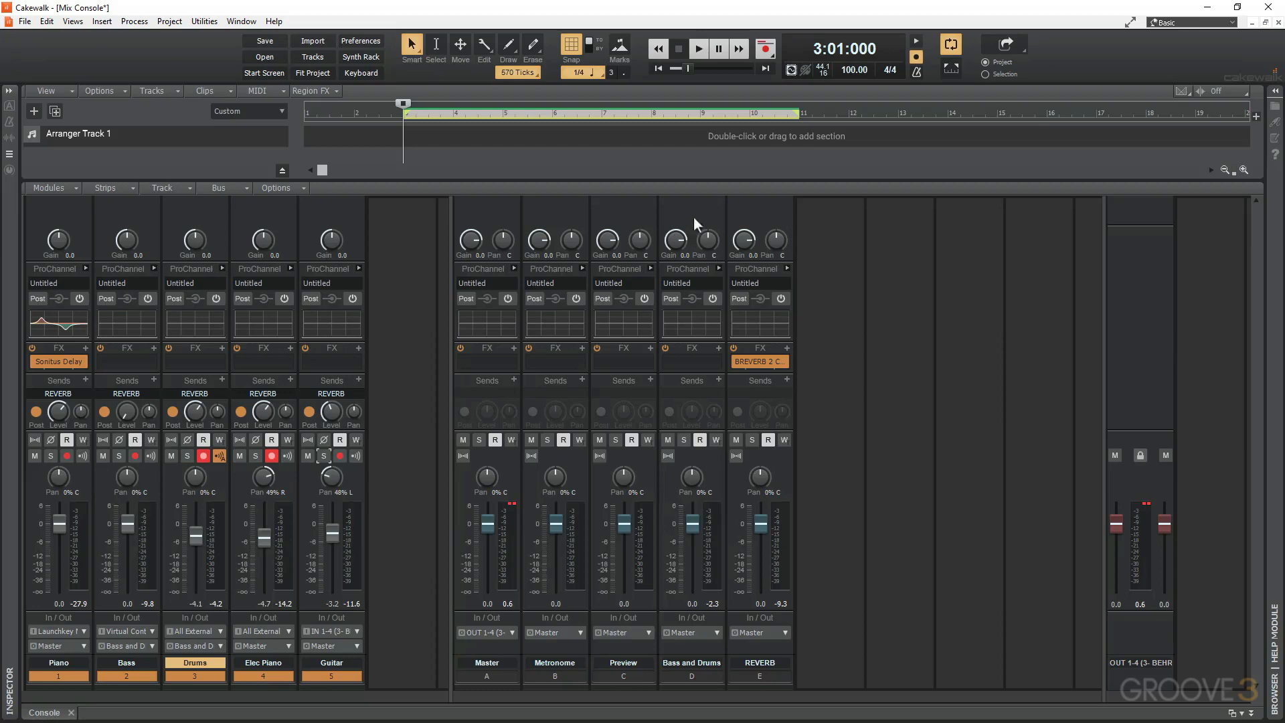
Pan the REVERB bus's input to about 95% right, listen during playback, and reset the pan to center.
{"action": "mouse_move", "coordinate": [777, 245]}
{"action": "left_click_drag", "start_coordinate": [773, 246], "coordinate": [774, 201]}
{"action": "key", "text": "space"}
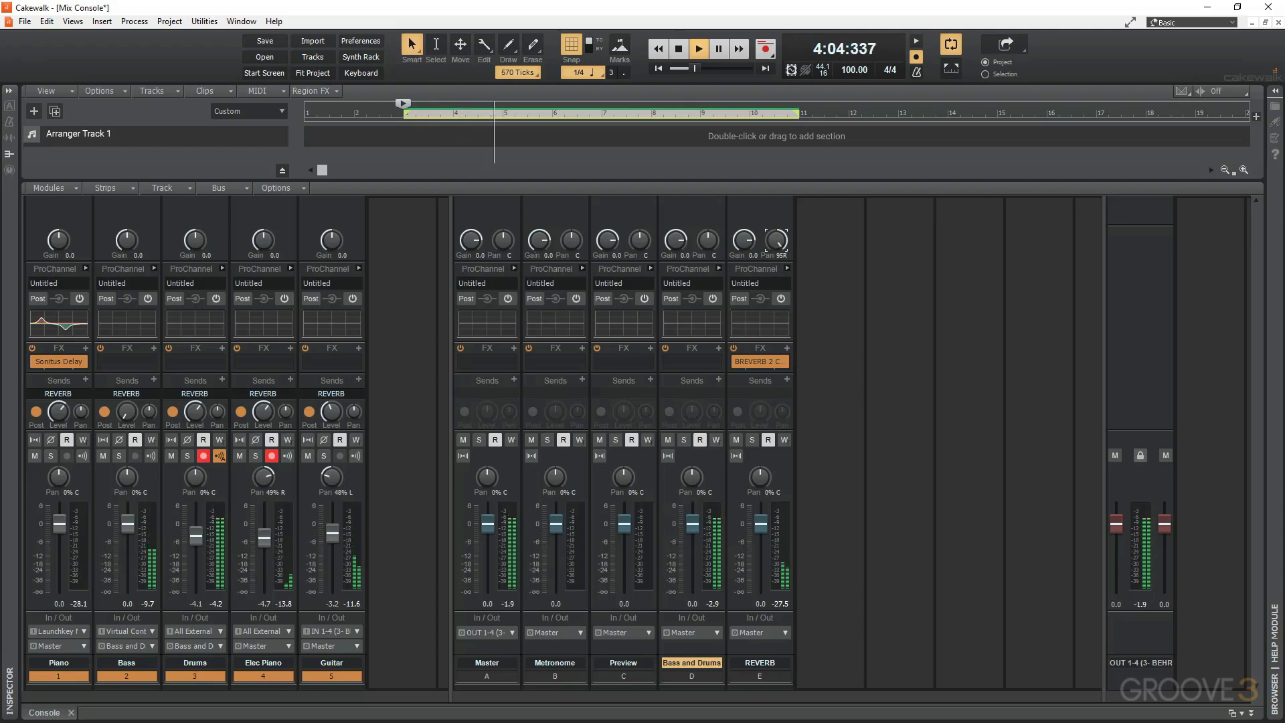
{"action": "double_click", "coordinate": [776, 243]}
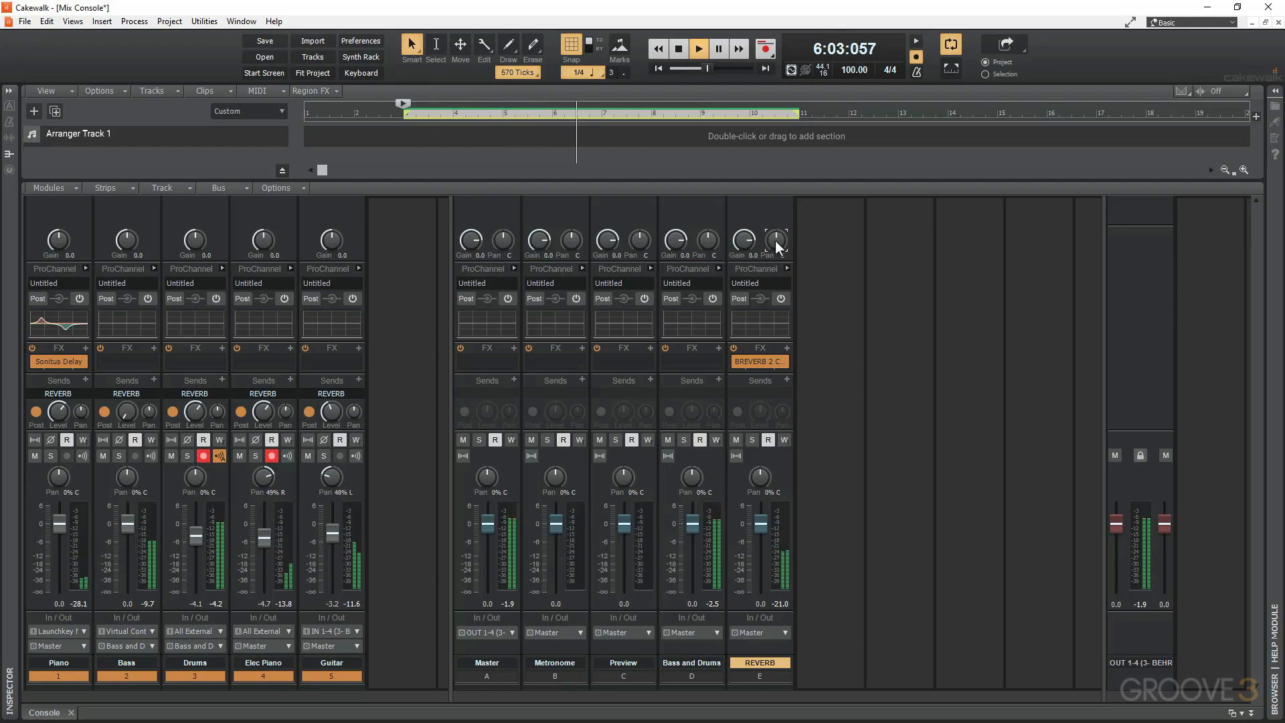
{"action": "key", "text": "space"}
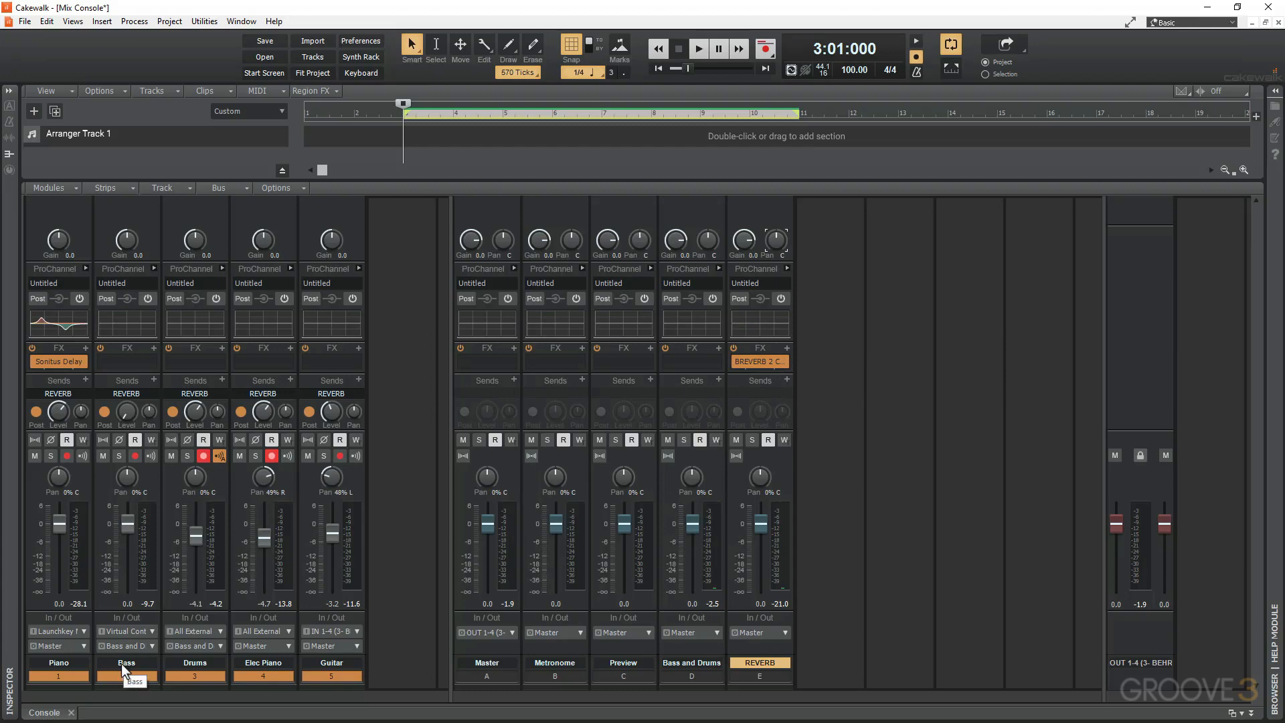
Check which bus the Bass track's output is routed to.
{"action": "left_click", "coordinate": [147, 640]}
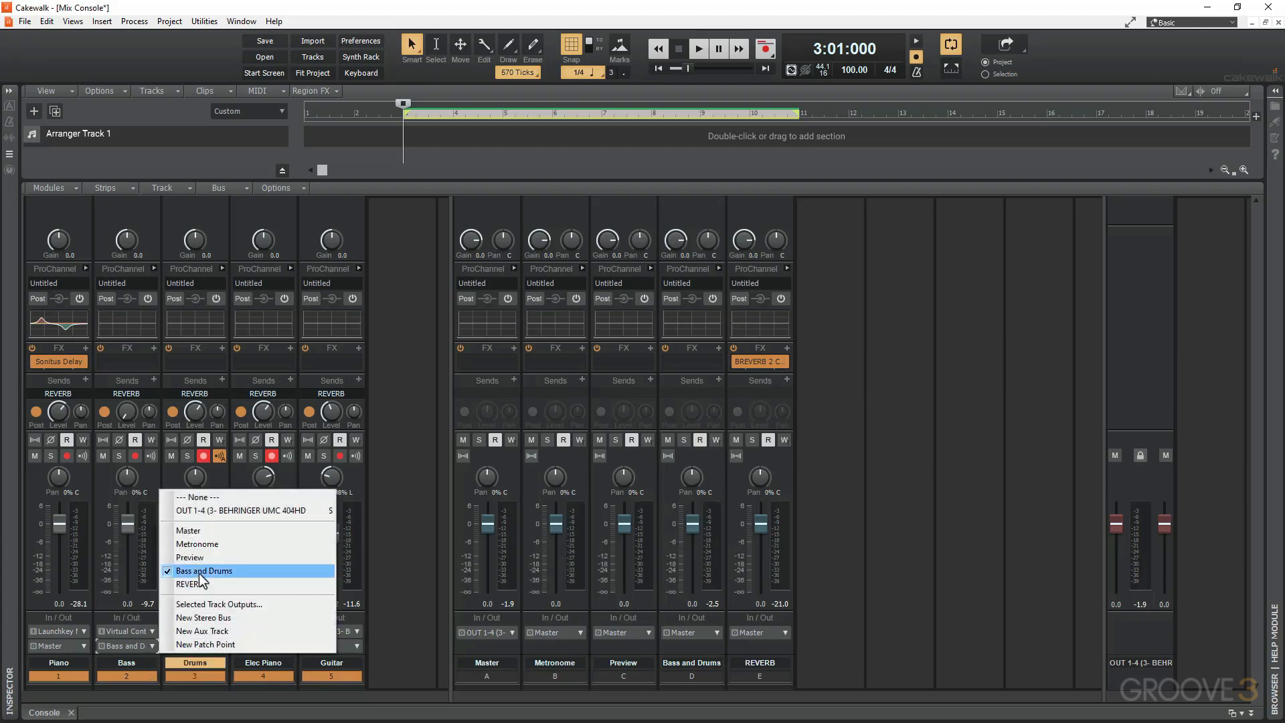
{"action": "left_click", "coordinate": [728, 629]}
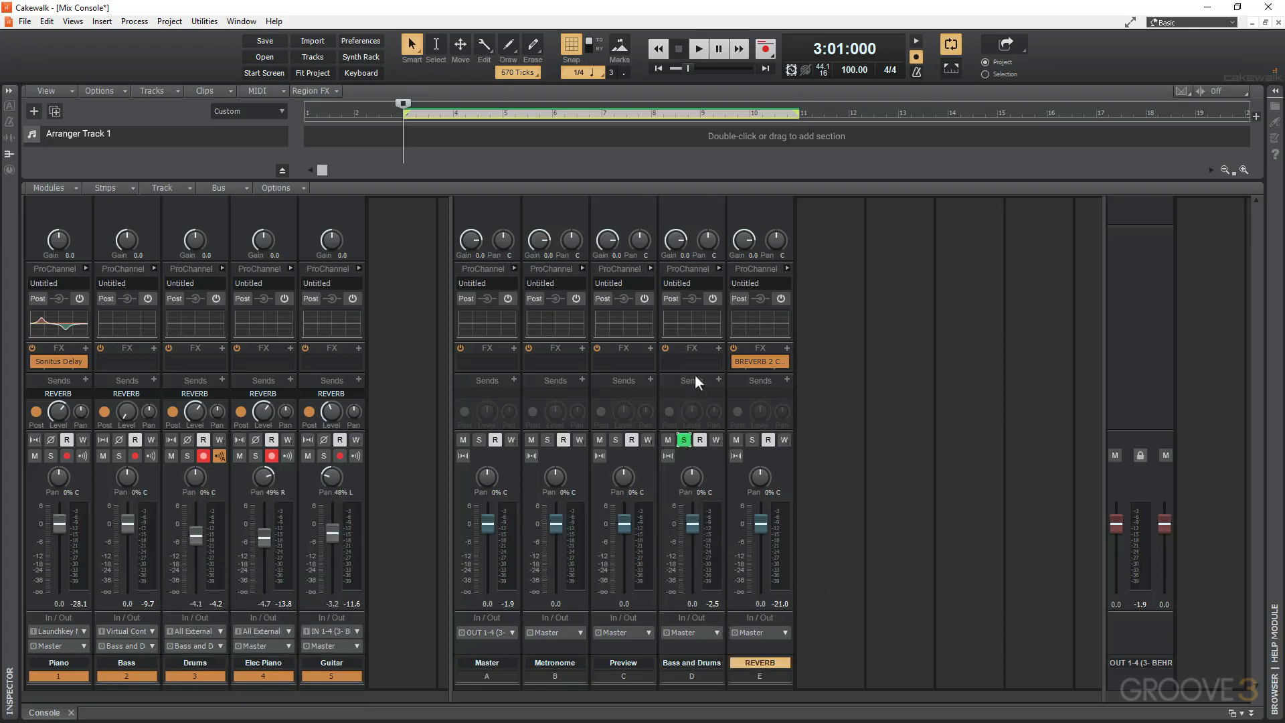
Insert the Cakewalk Sonitus Compressor into the Bass and Drums bus's effects rack.
{"action": "left_click", "coordinate": [716, 348]}
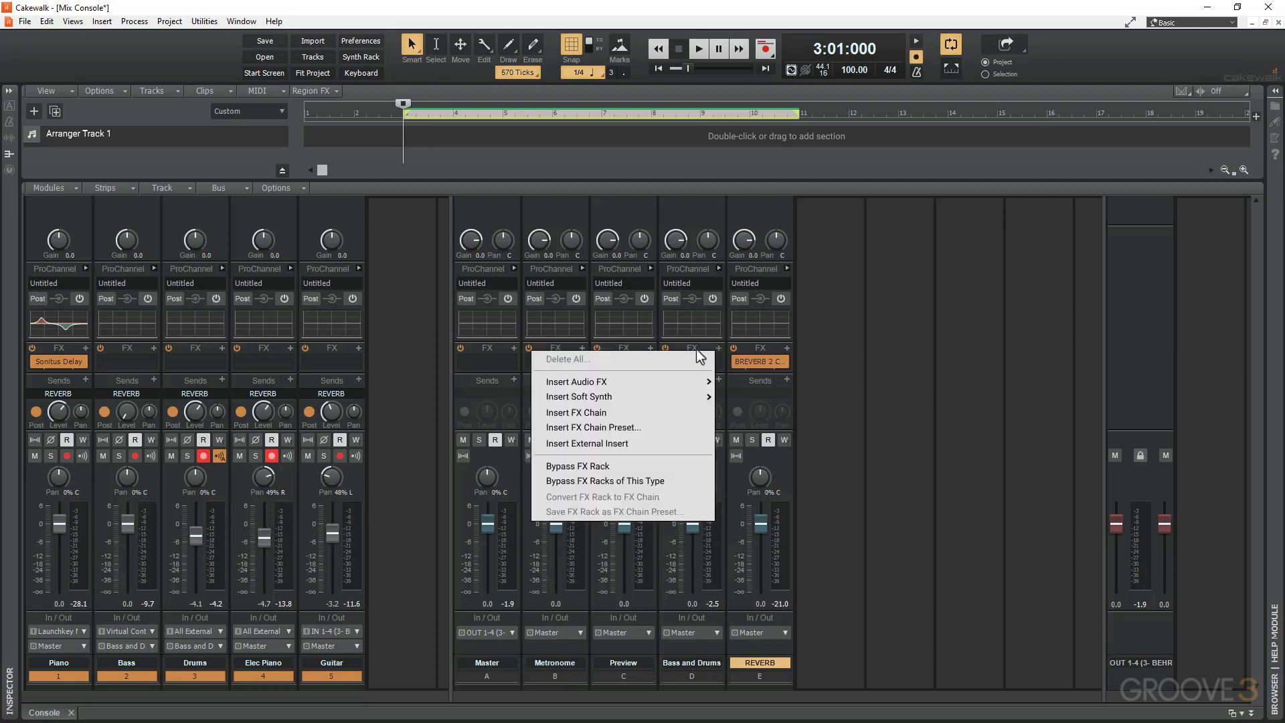
{"action": "mouse_move", "coordinate": [614, 382]}
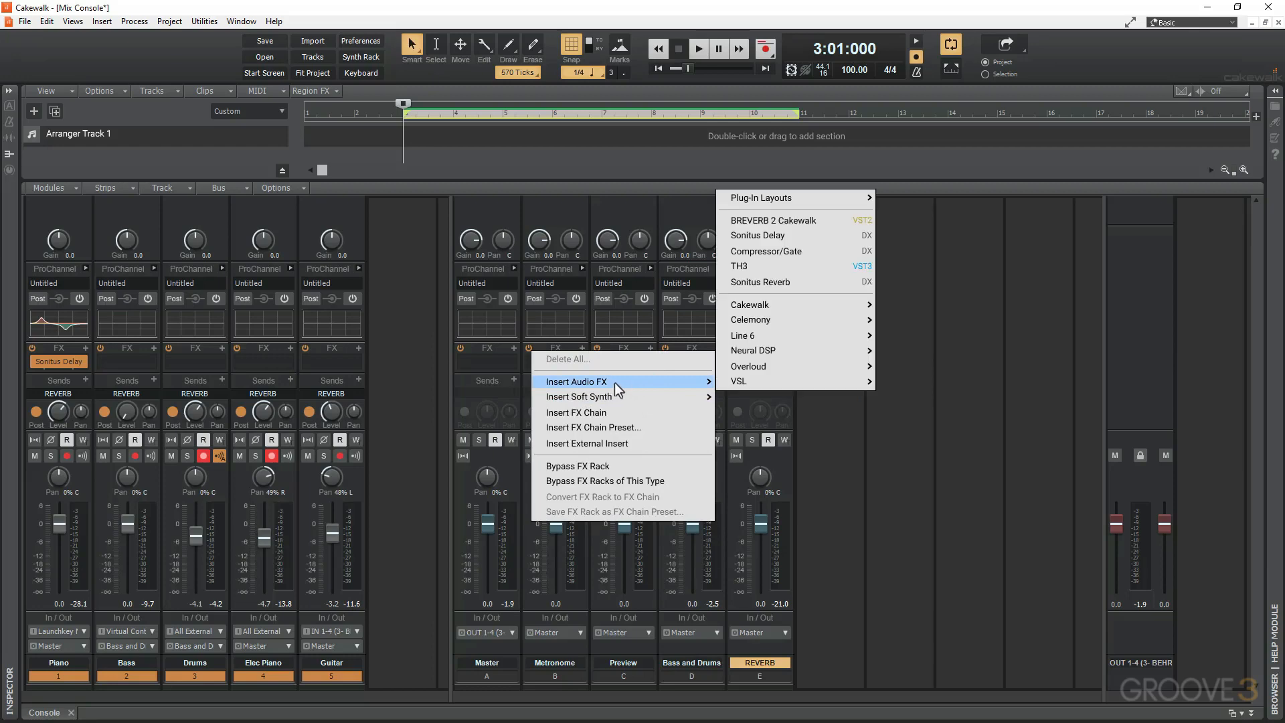
{"action": "mouse_move", "coordinate": [748, 315]}
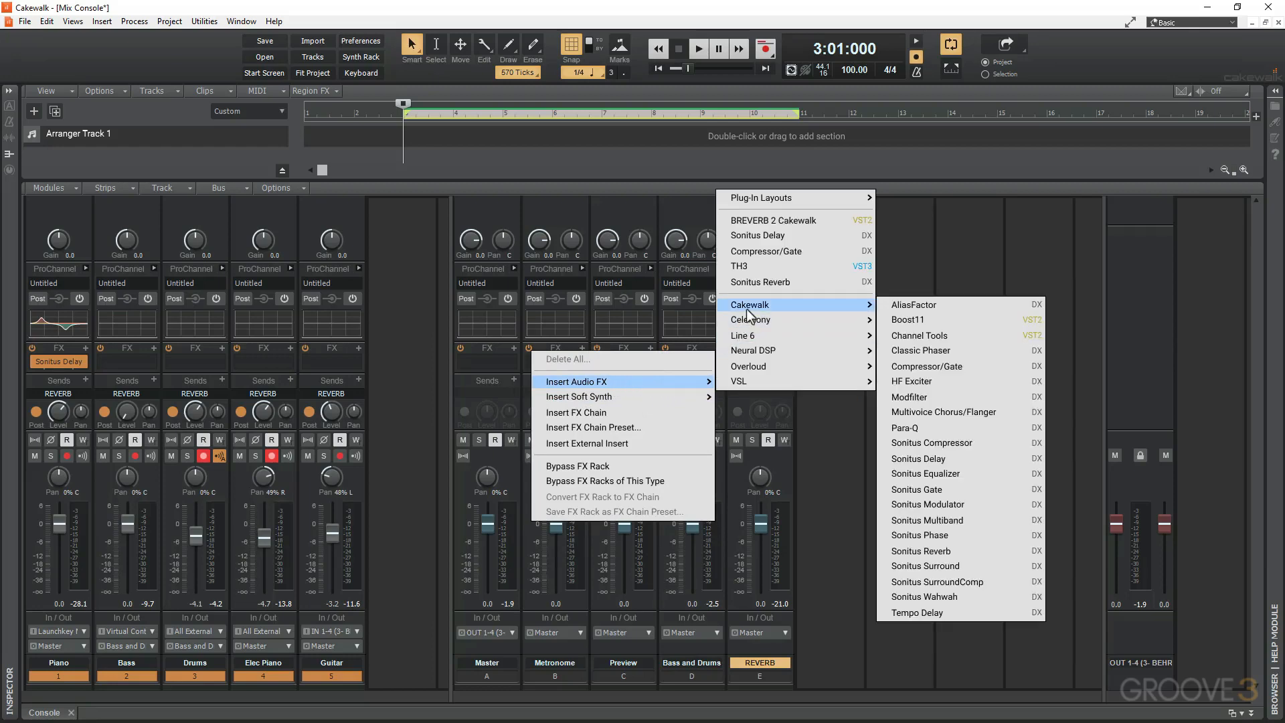
{"action": "left_click", "coordinate": [942, 443]}
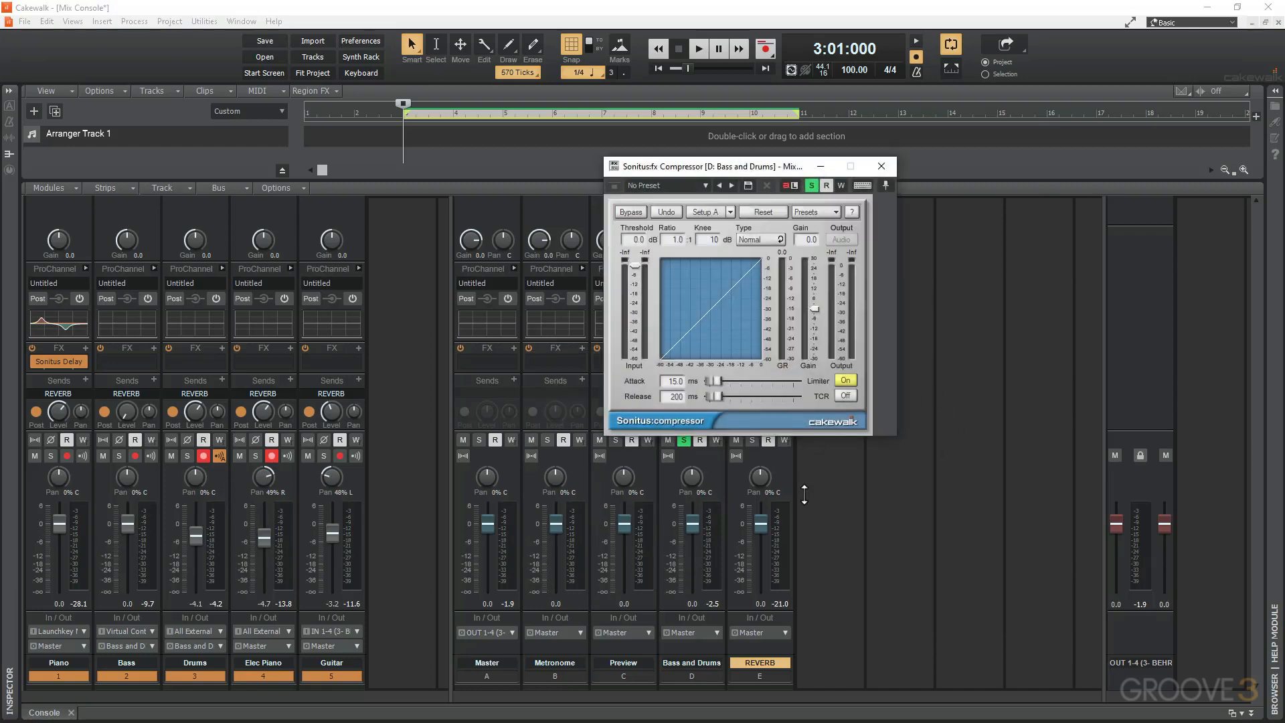
Start playback and set the compressor's ratio to 6:1, threshold to about -21.4 dB and gain to about 3.8 dB.
{"action": "key", "text": "space"}
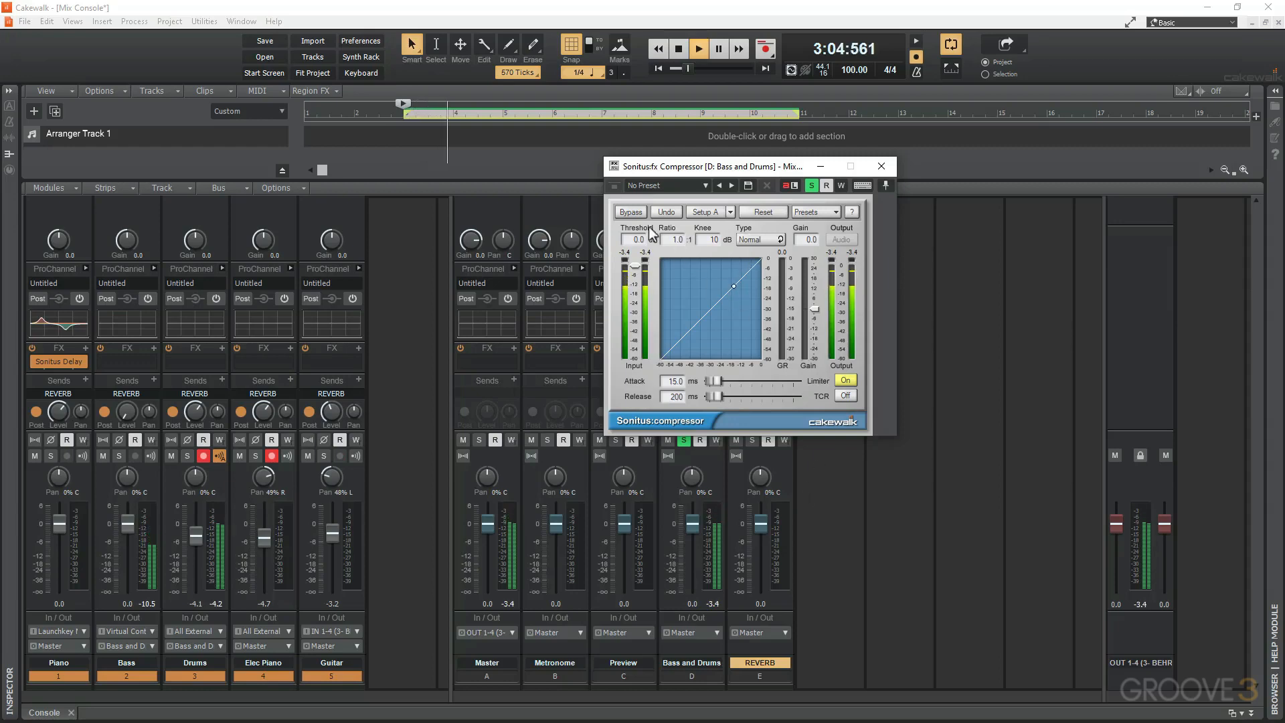
{"action": "left_click", "coordinate": [677, 239]}
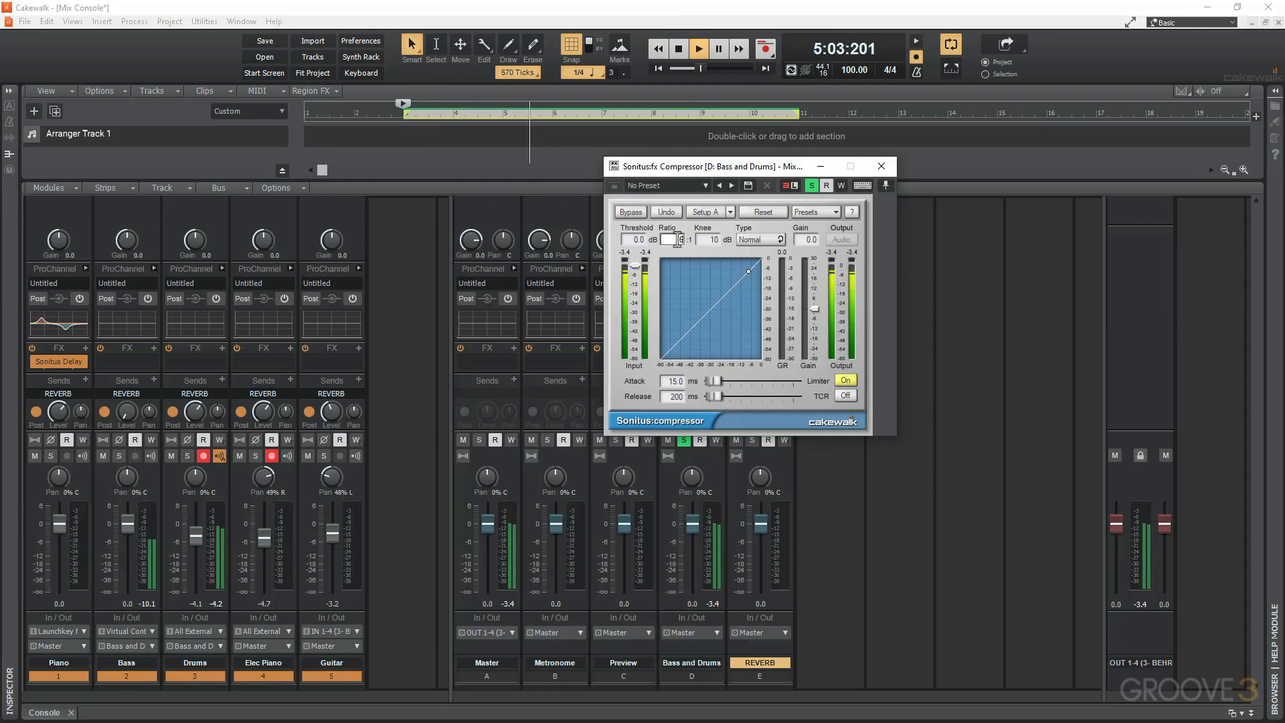
{"action": "type", "text": "6"}
{"action": "key", "text": "Return"}
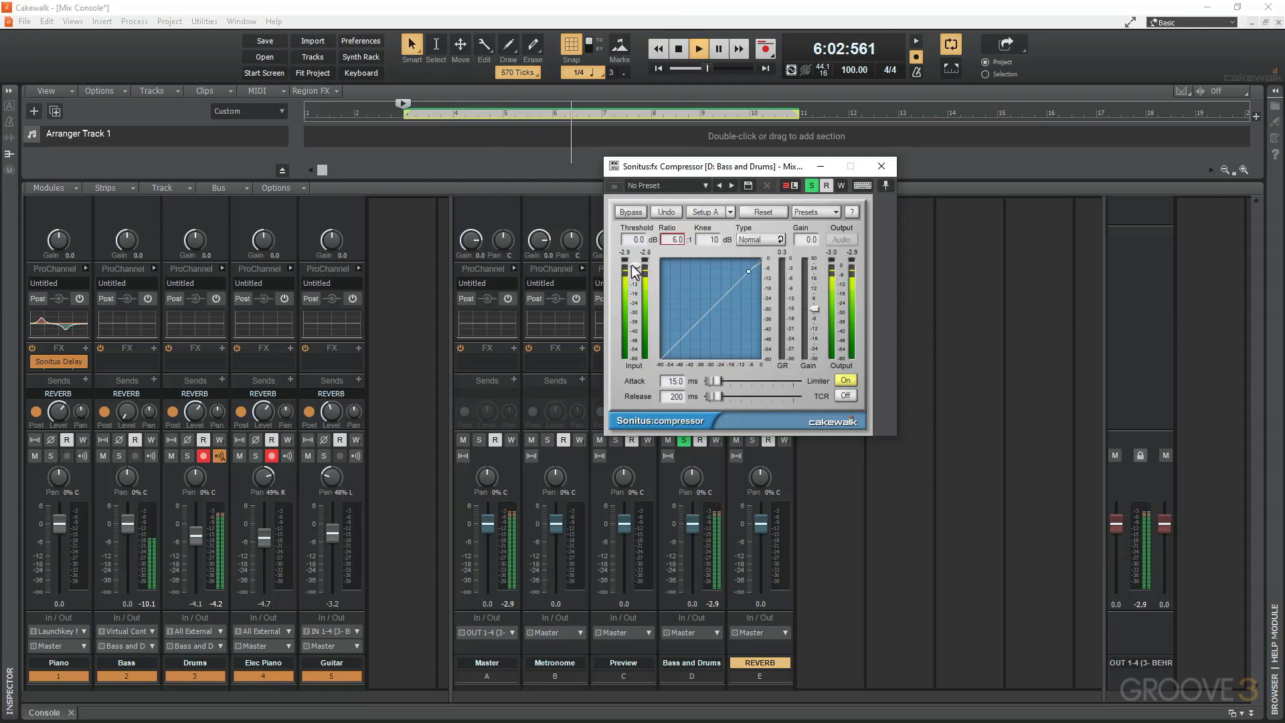
{"action": "left_click_drag", "start_coordinate": [635, 265], "coordinate": [635, 299]}
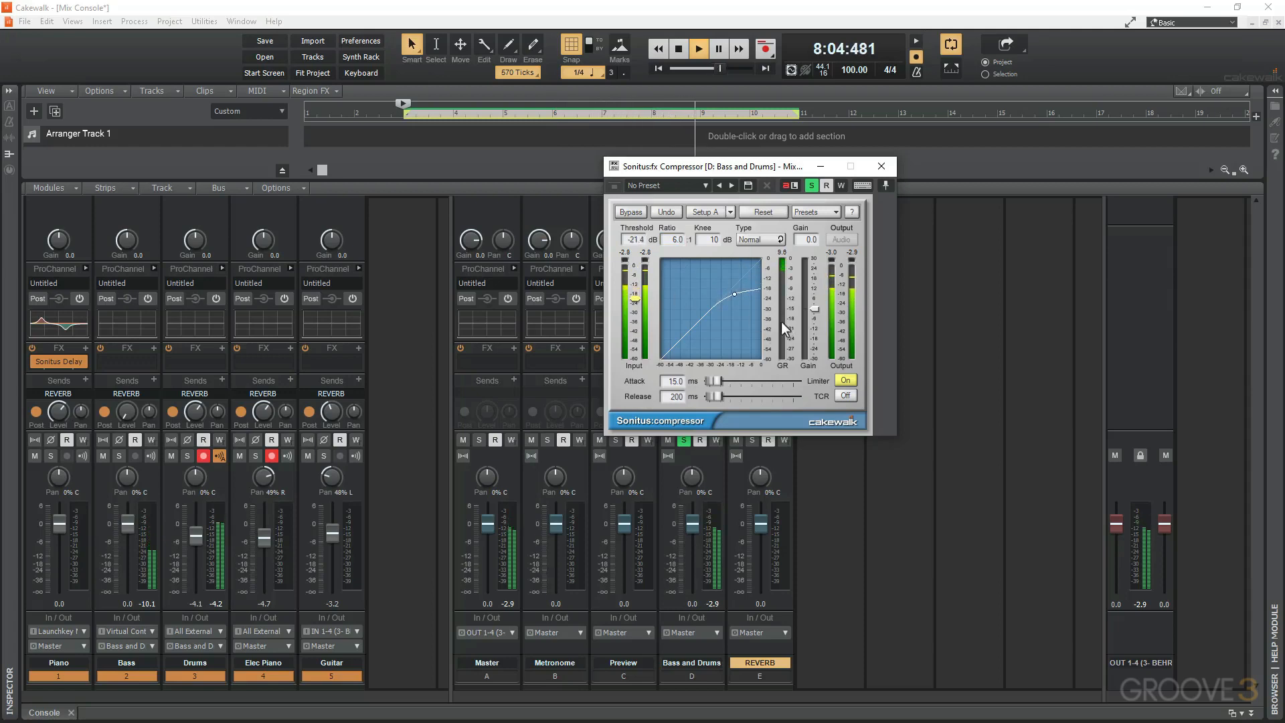
{"action": "left_click_drag", "start_coordinate": [814, 309], "coordinate": [814, 302]}
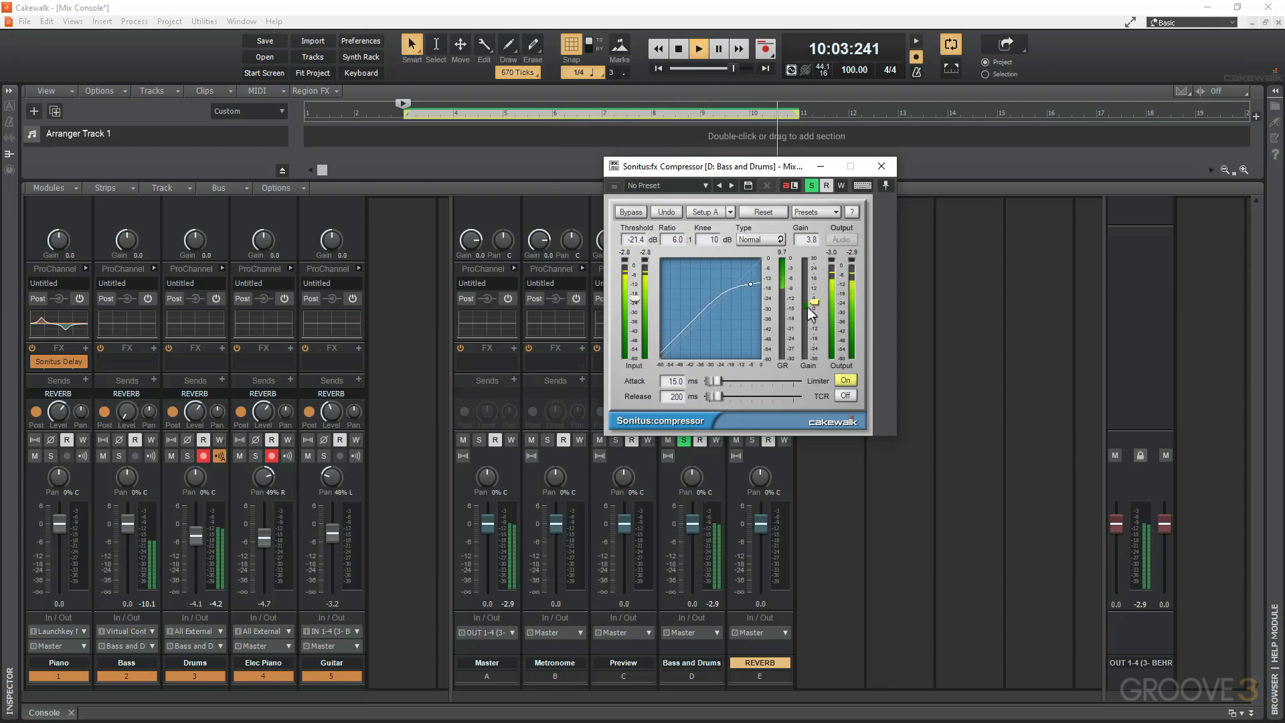
Set the compressor's attack to about 173.7 ms and release to about 290 ms, then close the plug-in and stop playback.
{"action": "mouse_move", "coordinate": [714, 380]}
{"action": "left_mouse_down"}
{"action": "mouse_move", "coordinate": [746, 381]}
{"action": "mouse_move", "coordinate": [724, 396]}
{"action": "left_mouse_up"}
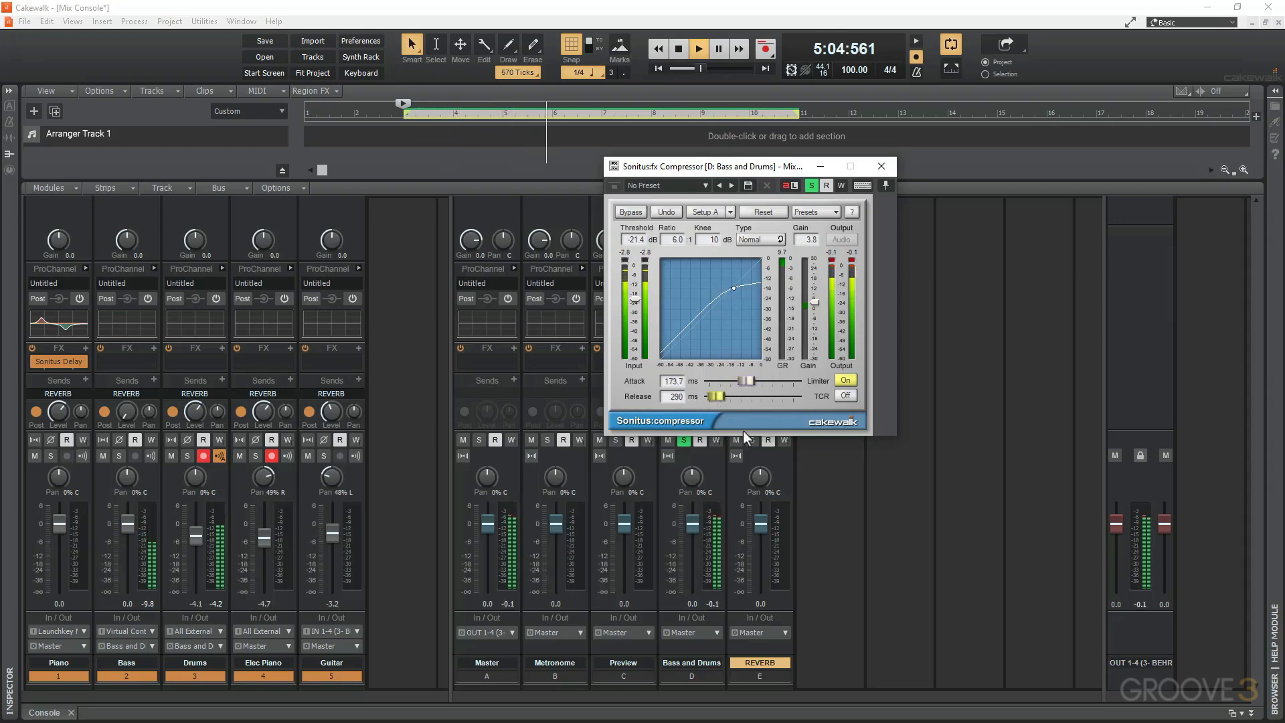
{"action": "left_click", "coordinate": [881, 166]}
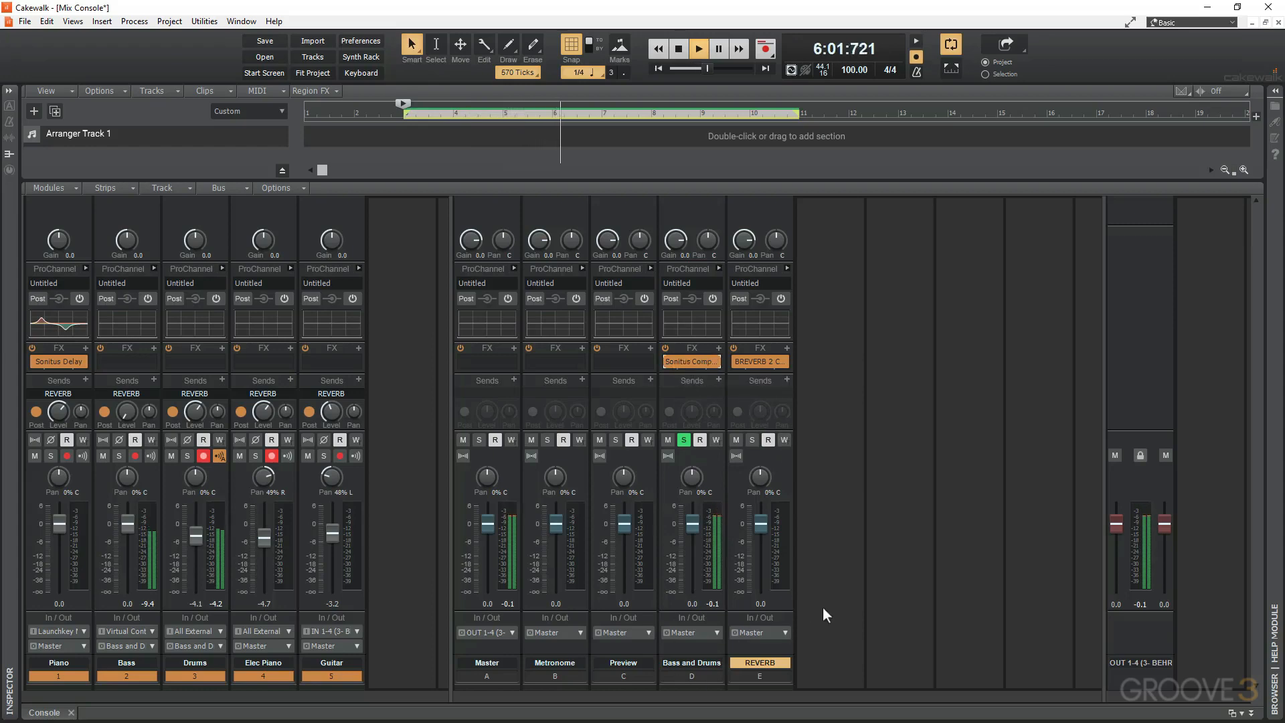
{"action": "key", "text": "space"}
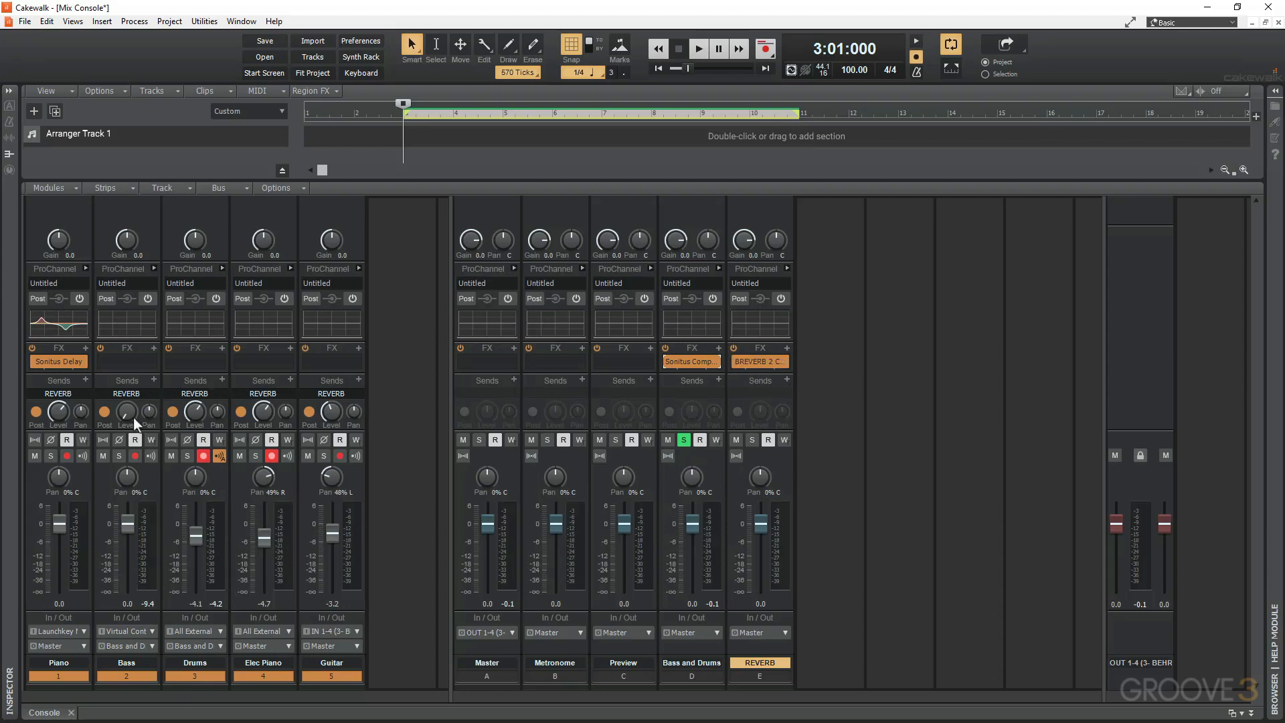
{"action": "mouse_move", "coordinate": [205, 413]}
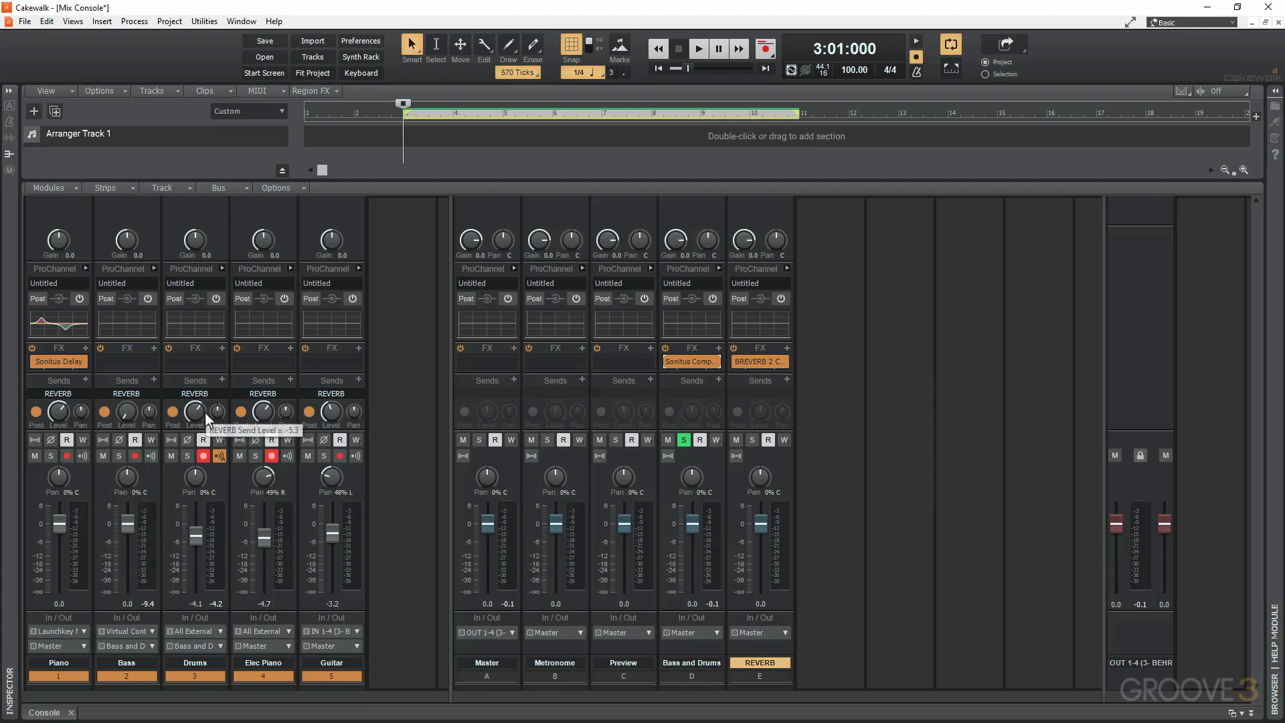